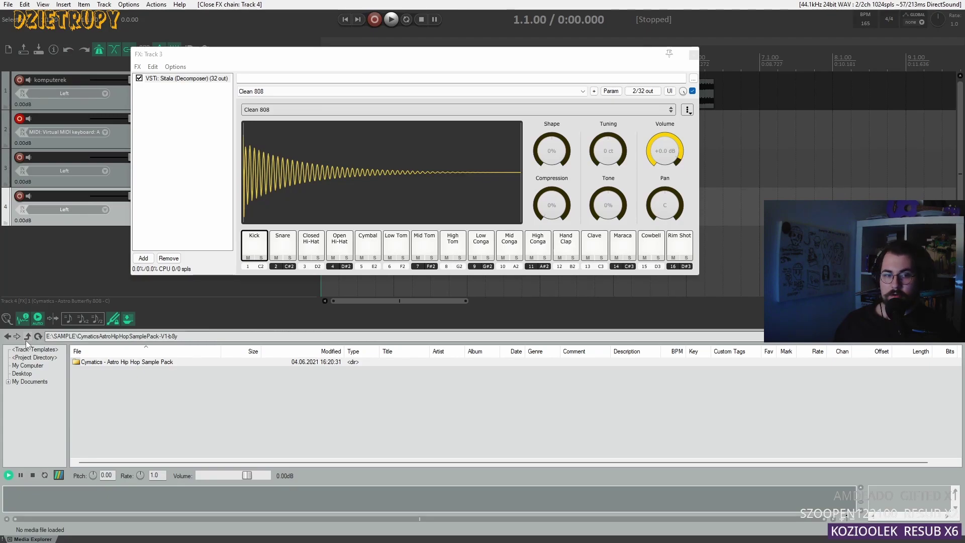
# Load three Cymatics Eternity snare samples from Drum One Shots onto Sitala pads 2, 3 and 4 on track 3 and close its FX window.
pyautogui.click(27, 338)
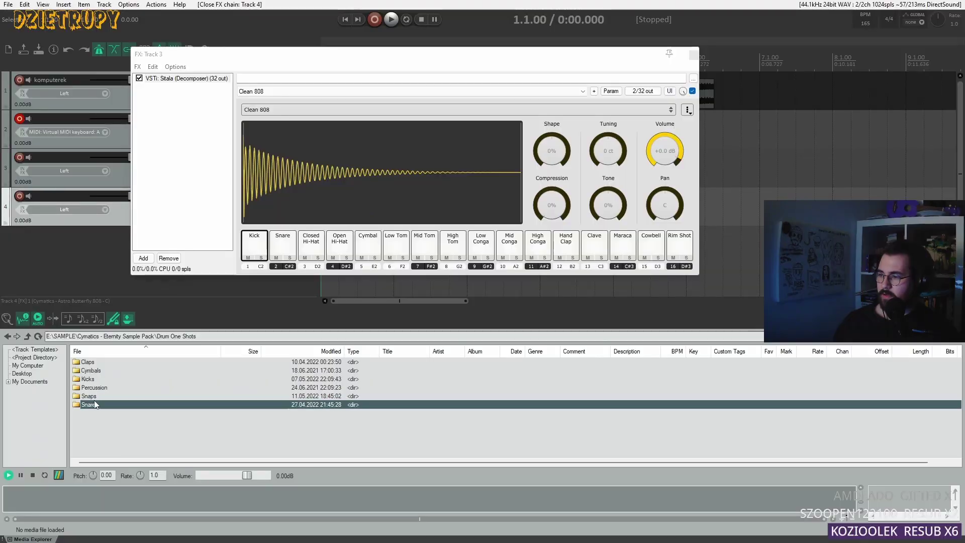
pyautogui.doubleClick(95, 405)
pyautogui.click(97, 371)
pyautogui.click(97, 388)
pyautogui.click(97, 371)
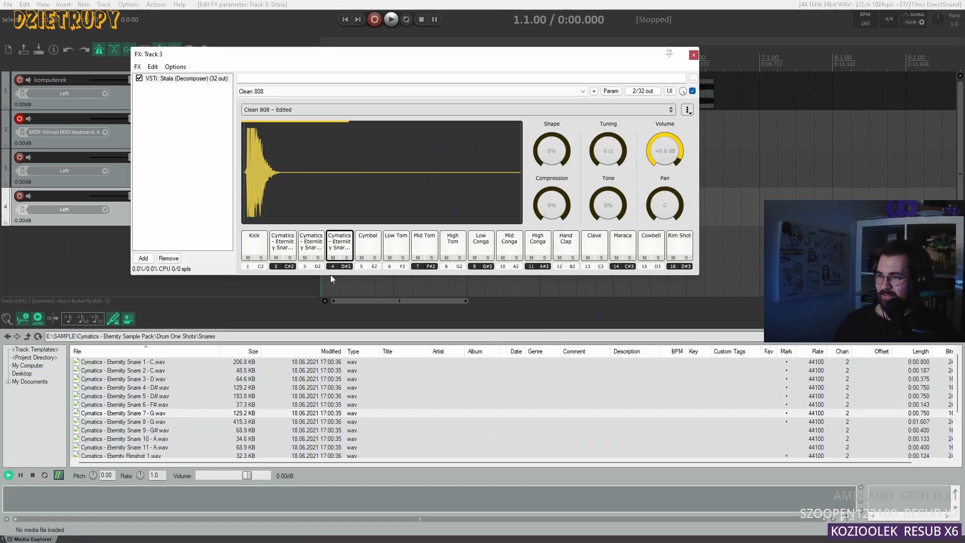
pyautogui.click(153, 362)
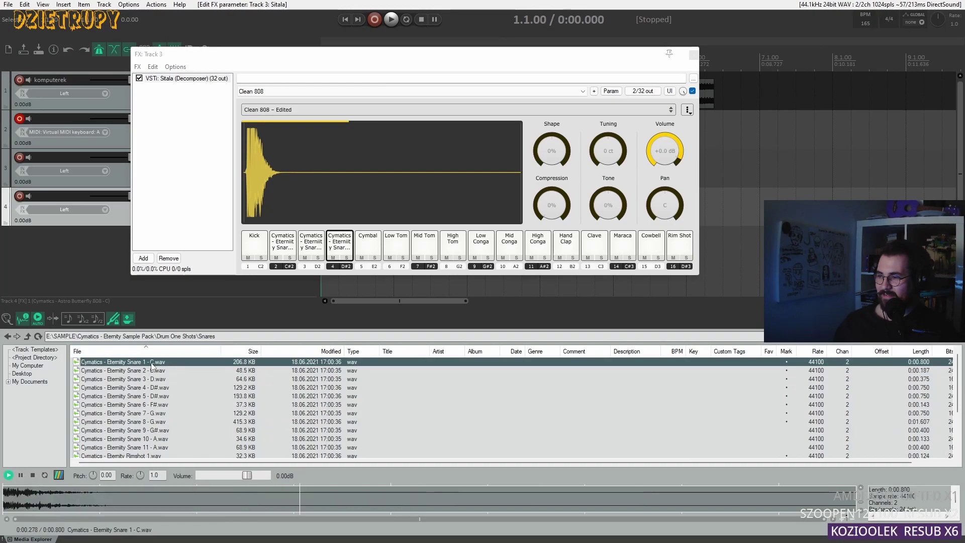
pyautogui.click(28, 337)
pyautogui.click(693, 55)
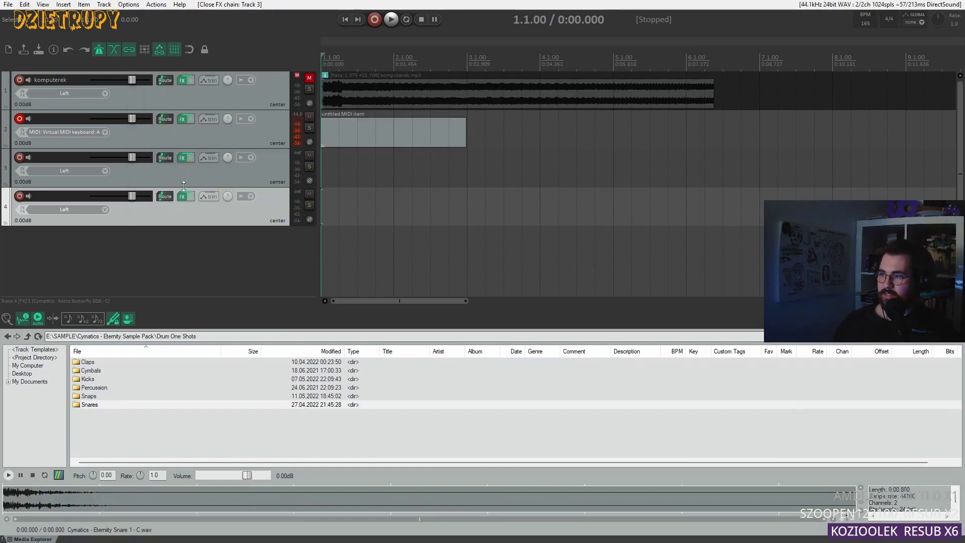
# Audition the Cymatics Eternity kick samples and place Kick 7 - E on track 5.
pyautogui.click(147, 387)
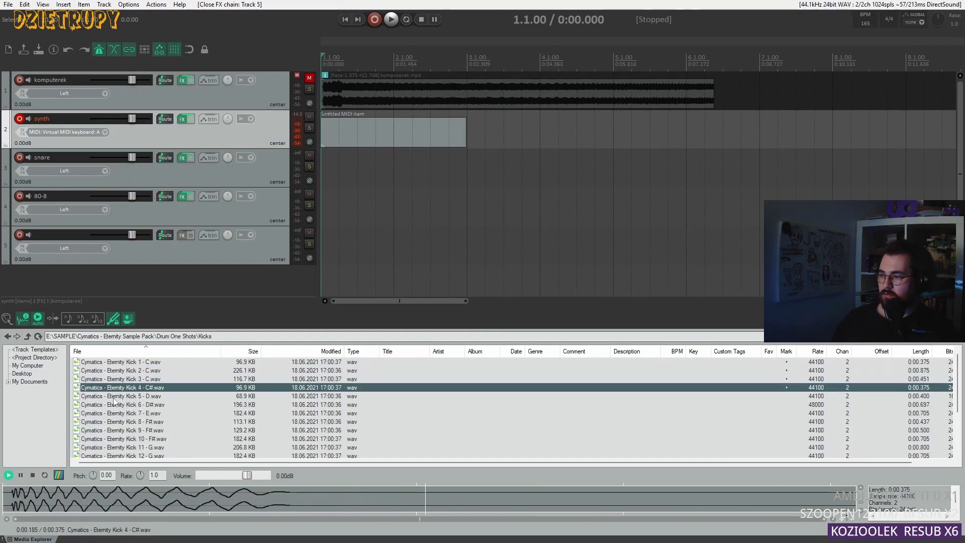
pyautogui.click(147, 421)
pyautogui.click(146, 388)
pyautogui.click(146, 394)
pyautogui.moveTo(147, 394); pyautogui.dragTo(345, 237)
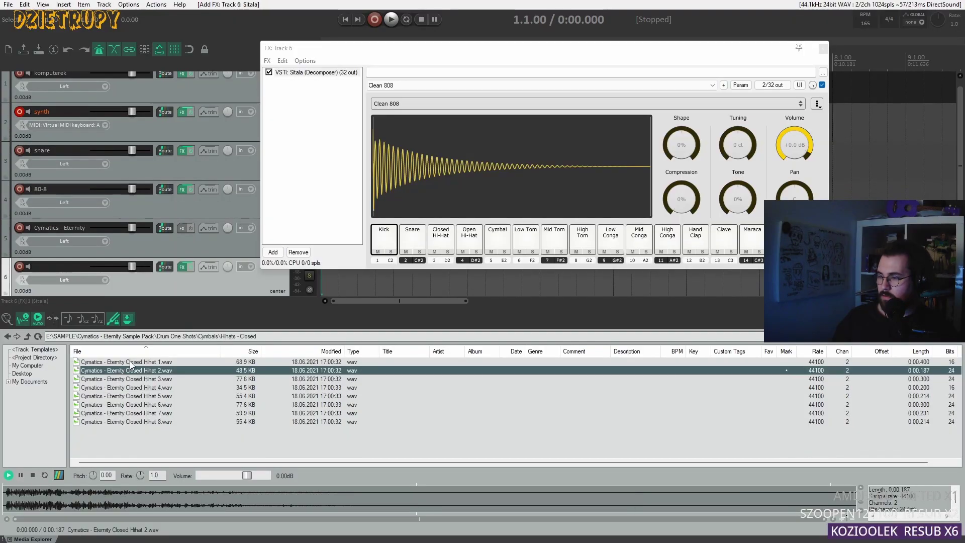
# Audition the Eternity closed hi-hat samples and load several of them onto Sitala pads on track 6.
pyautogui.click(137, 378)
pyautogui.click(137, 370)
pyautogui.moveTo(137, 404); pyautogui.dragTo(385, 240)
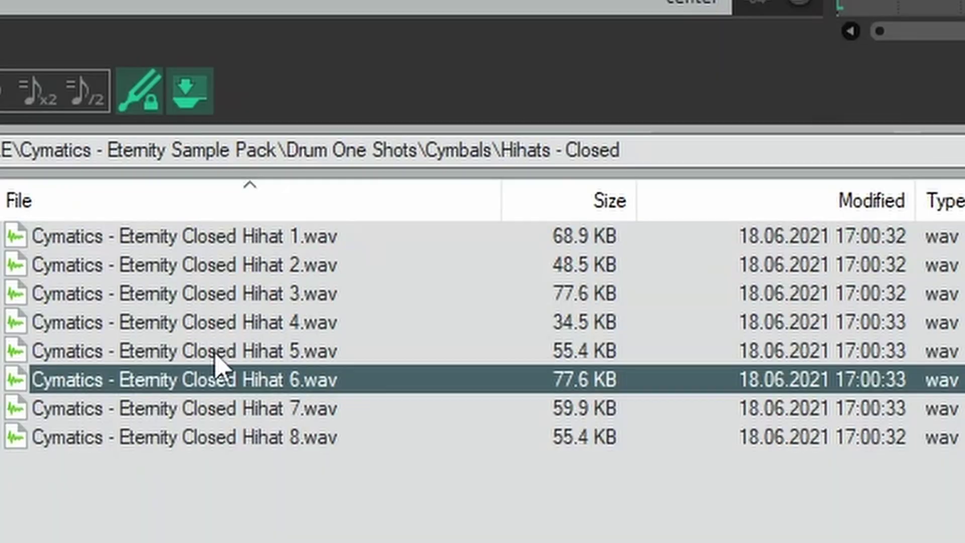
pyautogui.moveTo(438, 263); pyautogui.dragTo(437, 253)
pyautogui.moveTo(247, 365); pyautogui.dragTo(461, 251)
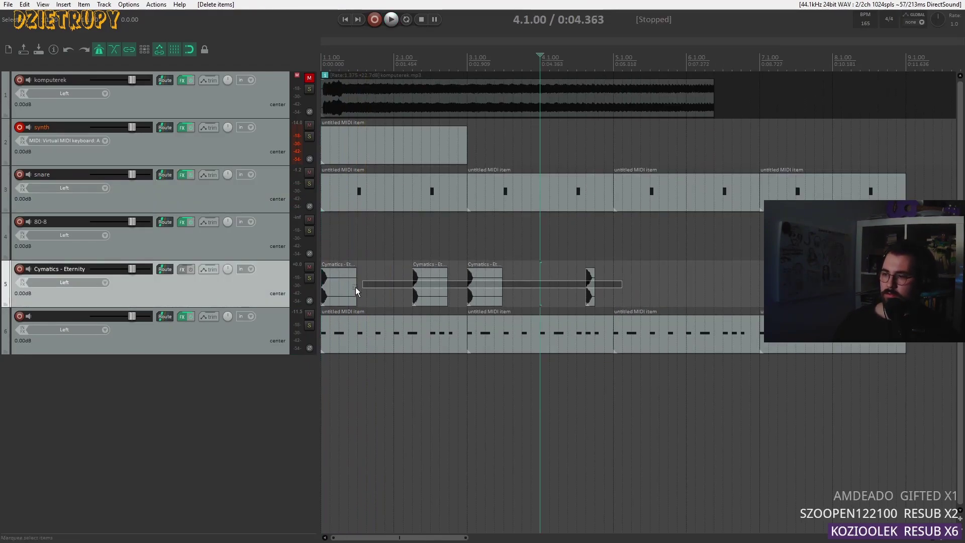
# Select all the kick clips on the Cymatics - Eternity track.
pyautogui.moveTo(355, 288); pyautogui.dragTo(336, 284)
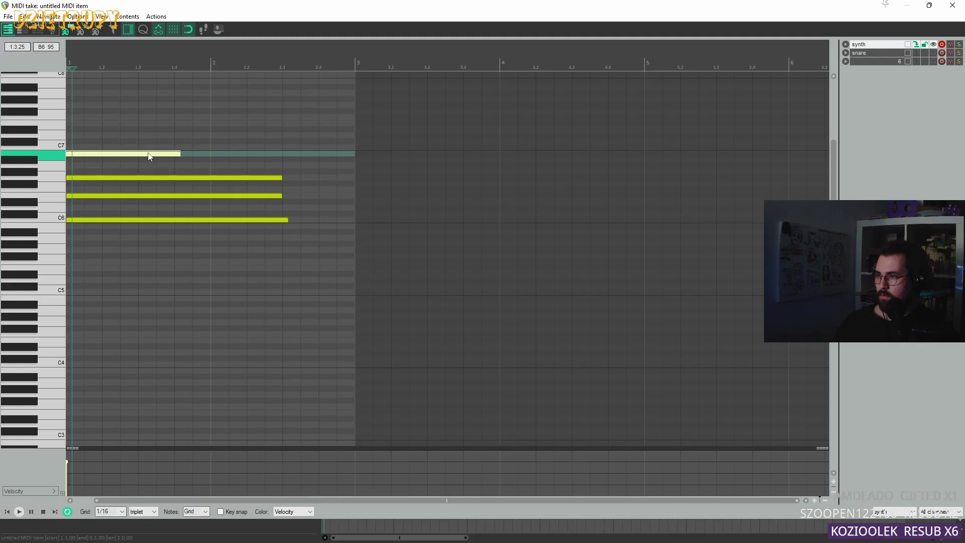
# Move the B6 note of the first synth item to the end of bar 2 and play it back.
pyautogui.moveTo(148, 157); pyautogui.dragTo(345, 157)
pyautogui.press('space')
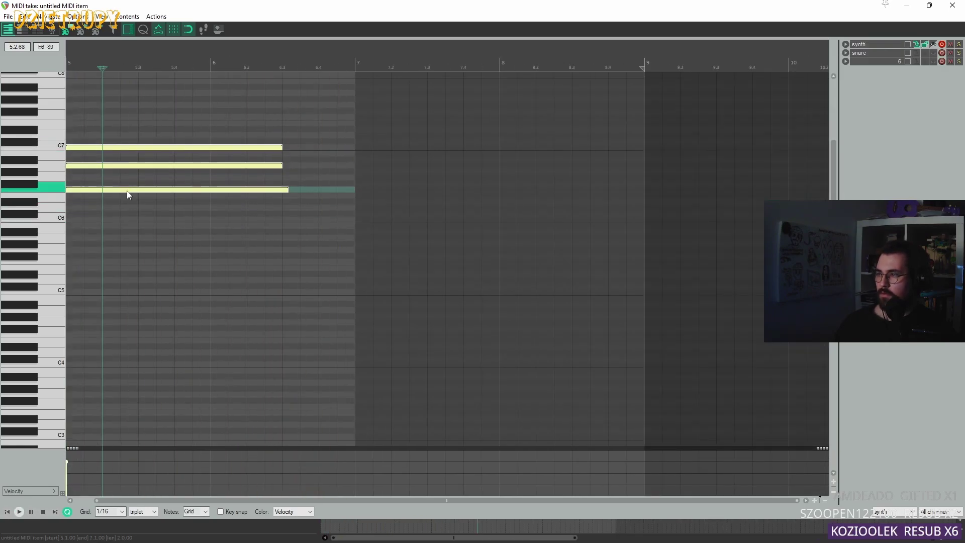
# Transpose A6 and C7 in the second synth item and E6 and G6 in the first by -12 semitones, and play back.
pyautogui.moveTo(141, 181); pyautogui.dragTo(150, 126)
pyautogui.write('t')
pyautogui.write('-')
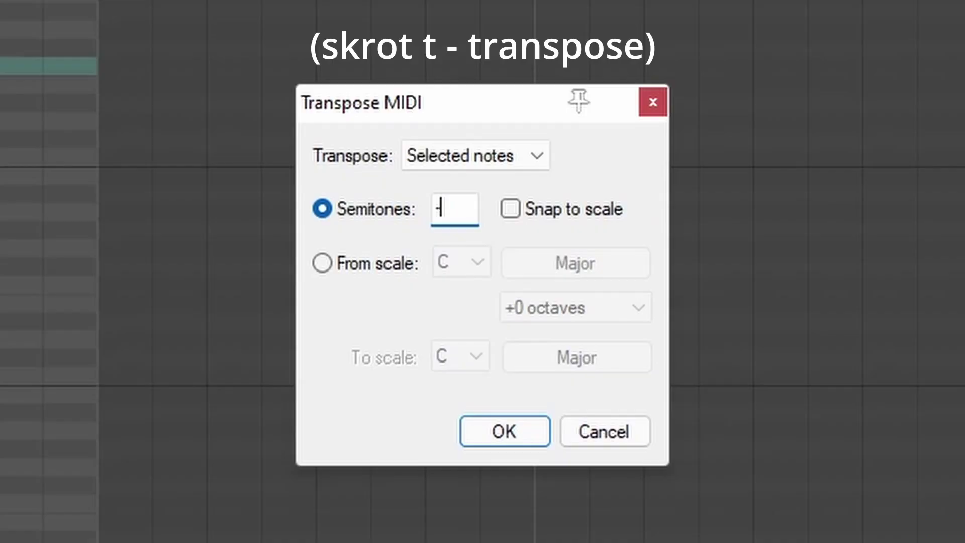
pyautogui.write('12')
pyautogui.click(504, 432)
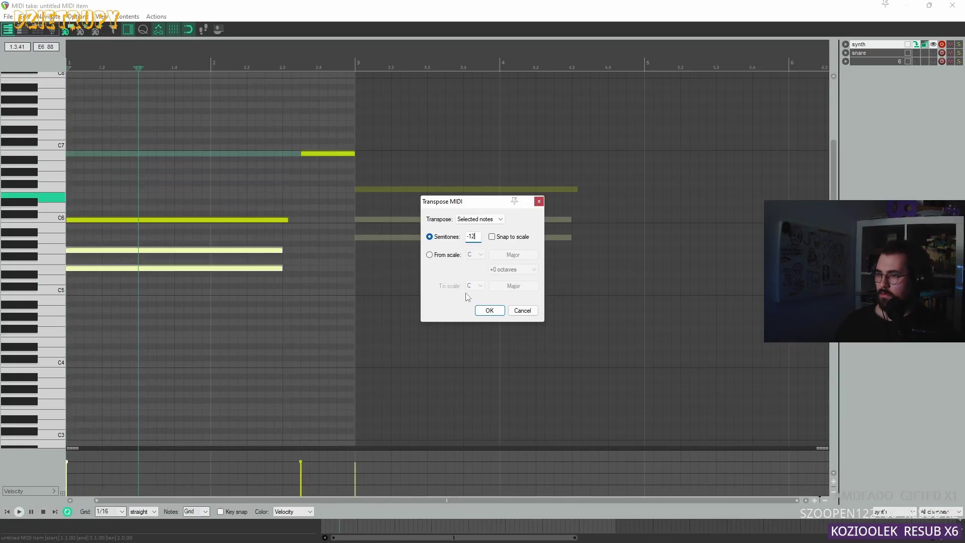
pyautogui.click(490, 310)
pyautogui.press('space')
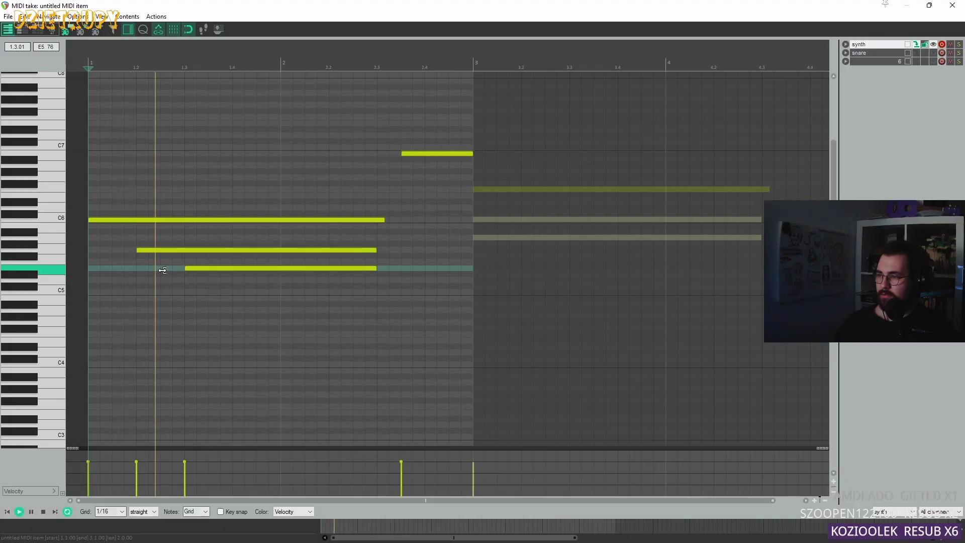
# Stagger the first synth item's chord so C5, E5, G5 and C6 start an eighth note apart, and play it back.
pyautogui.press('space')
pyautogui.moveTo(136, 250); pyautogui.dragTo(113, 250)
pyautogui.moveTo(185, 267); pyautogui.dragTo(88, 249)
pyautogui.press('space')
pyautogui.moveTo(136, 268); pyautogui.dragTo(112, 250)
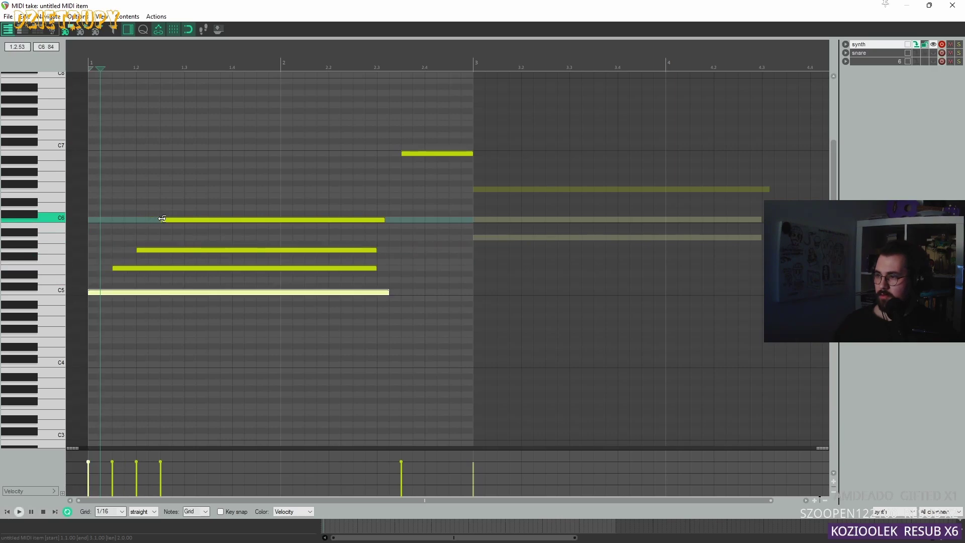
pyautogui.press('space')
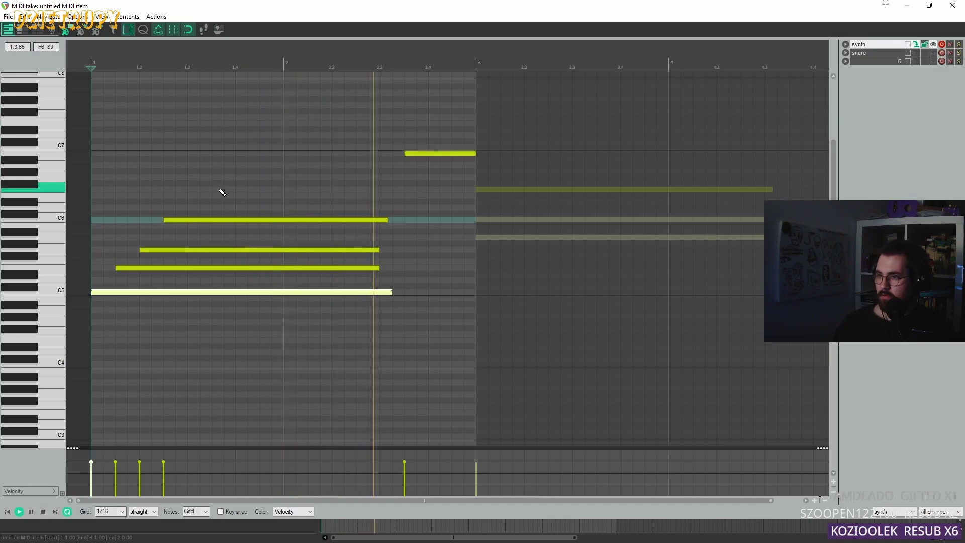
# Edit the second synth item into a staggered run of F5, A5, C6, F6, A6 and C7, ending with short E6 and G6 notes.
pyautogui.moveTo(366, 195); pyautogui.dragTo(390, 288)
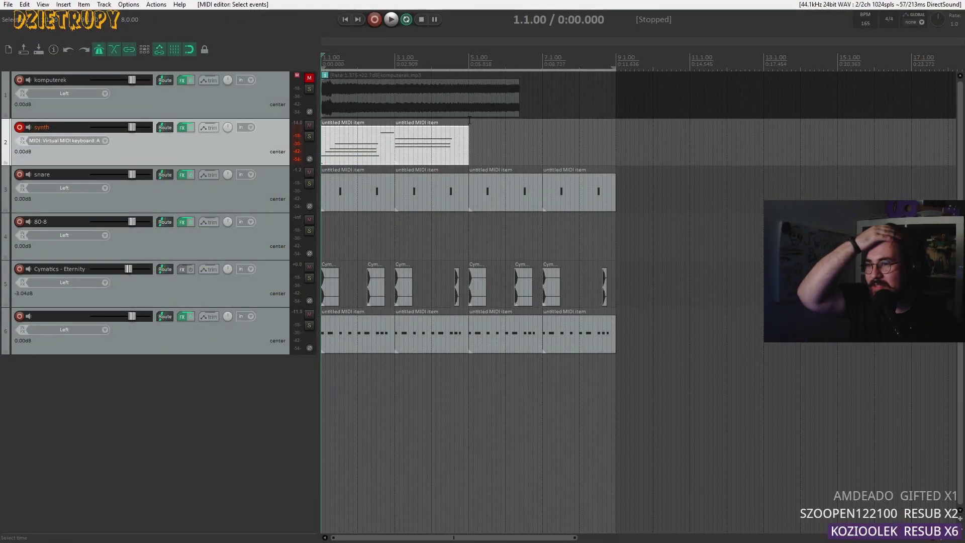
pyautogui.doubleClick(448, 149)
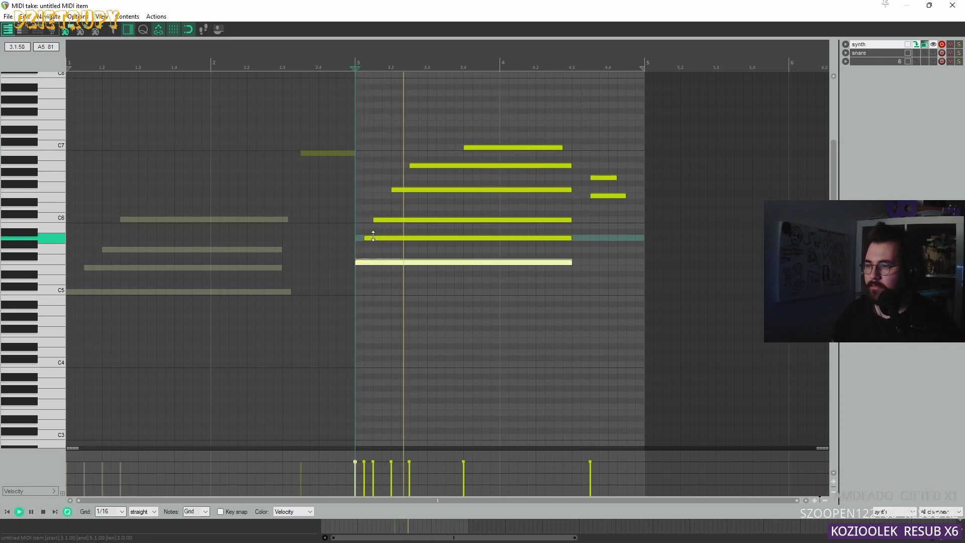
pyautogui.click(947, 5)
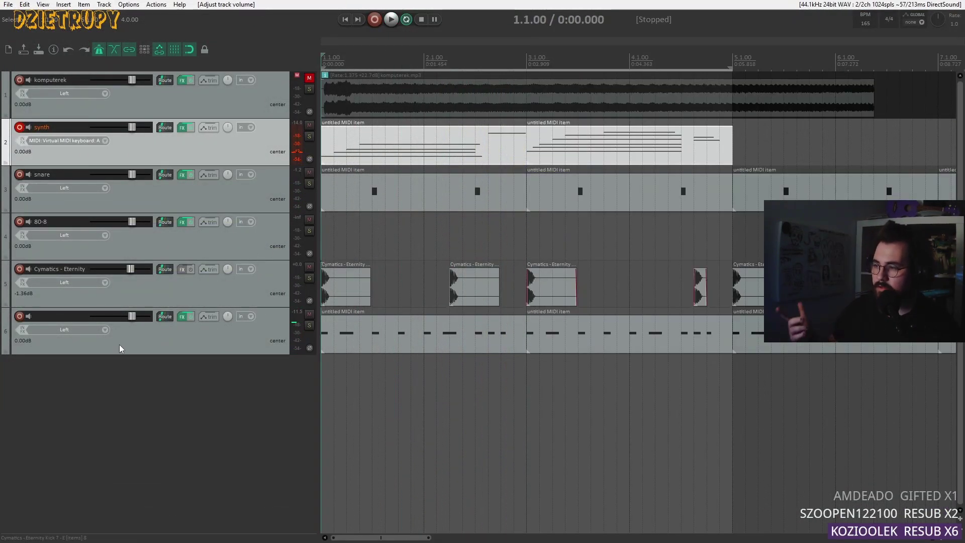
# Add a seventh track with the Sitala instrument and go up one folder in the sample browser.
pyautogui.doubleClick(101, 369)
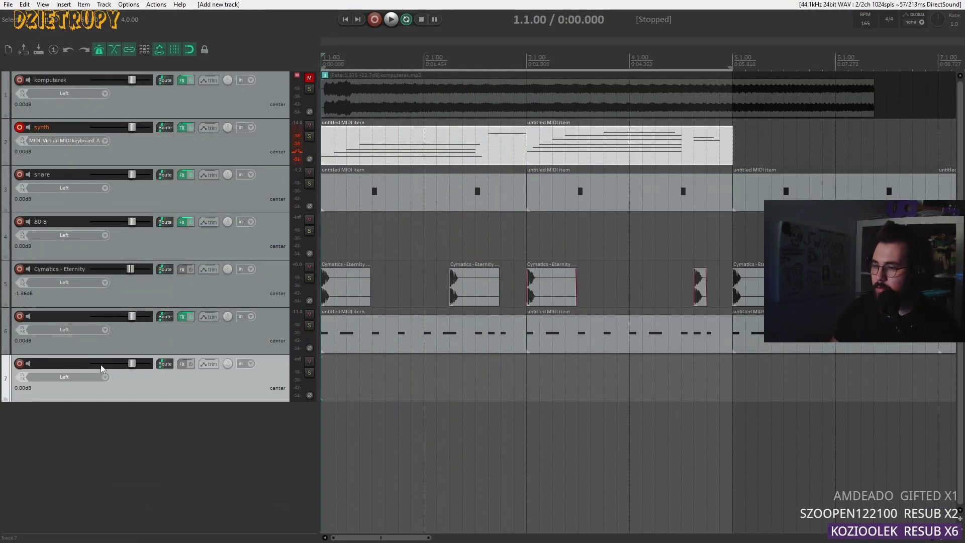
pyautogui.click(183, 365)
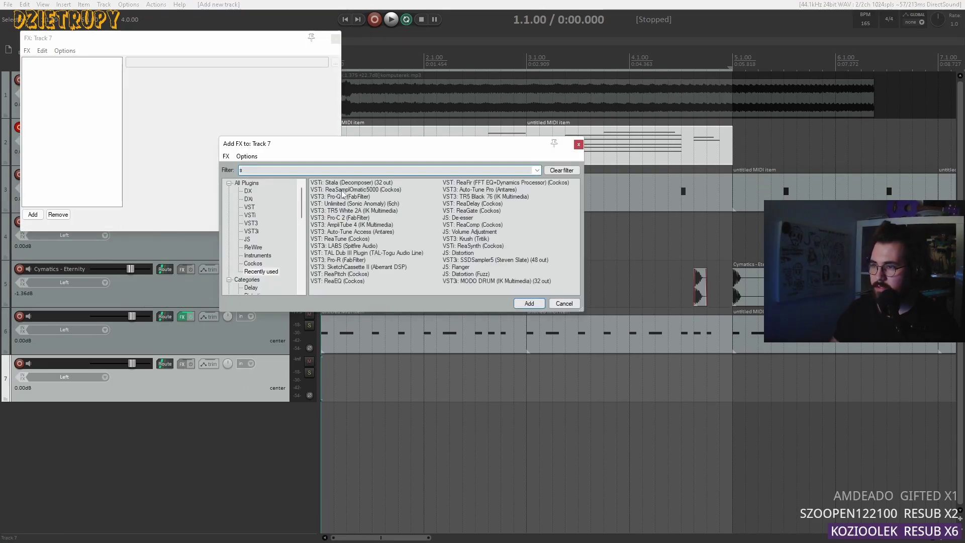
pyautogui.doubleClick(346, 183)
pyautogui.hotkey('ctrl', 'alt', 'x')
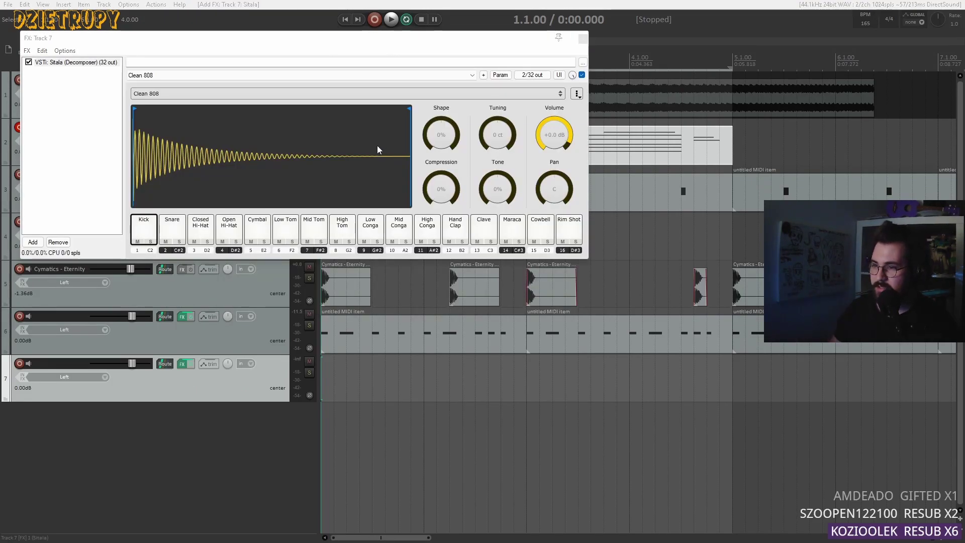
pyautogui.click(27, 337)
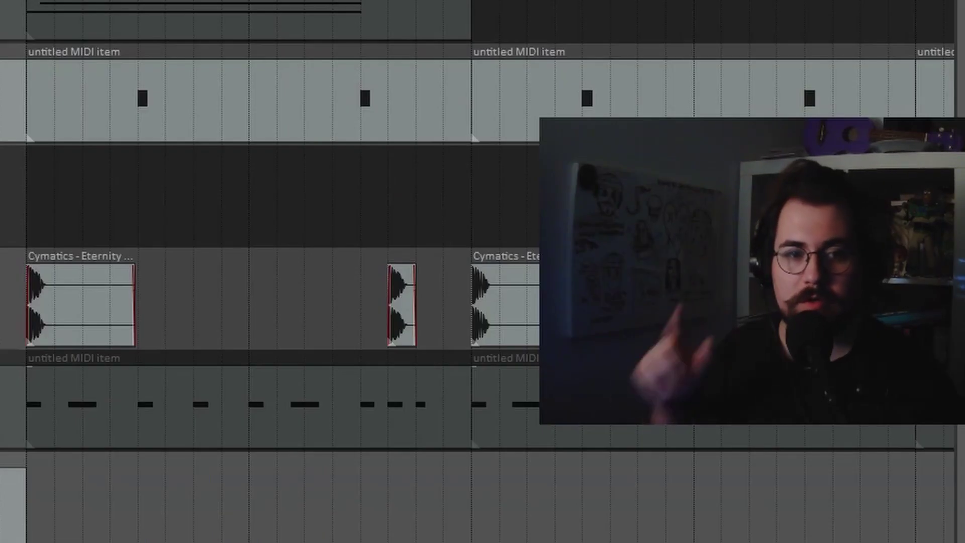
# Open the theme adjuster and use the EEEK palette to colour the synth track pink and the snare track yellow.
pyautogui.click(150, 4)
pyautogui.click(266, 211)
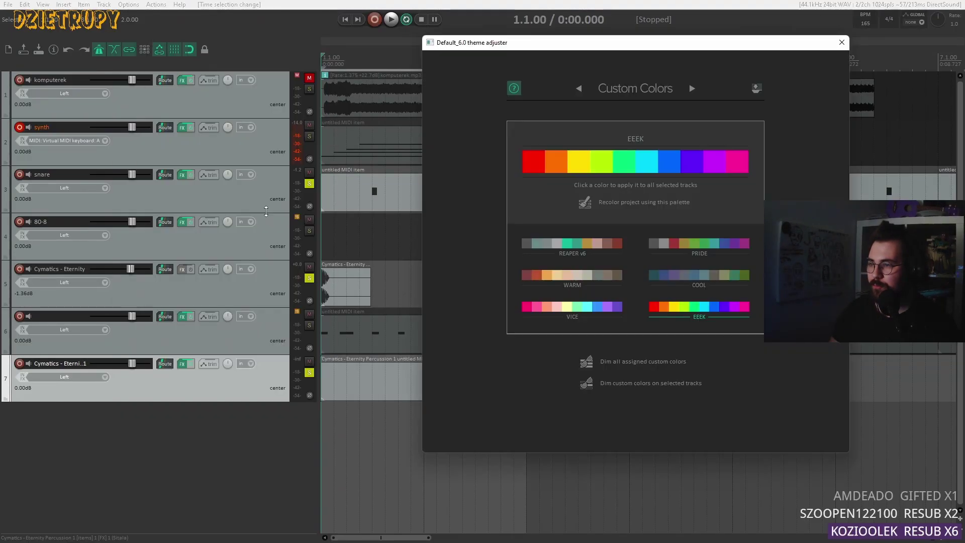
pyautogui.click(255, 162)
pyautogui.click(720, 161)
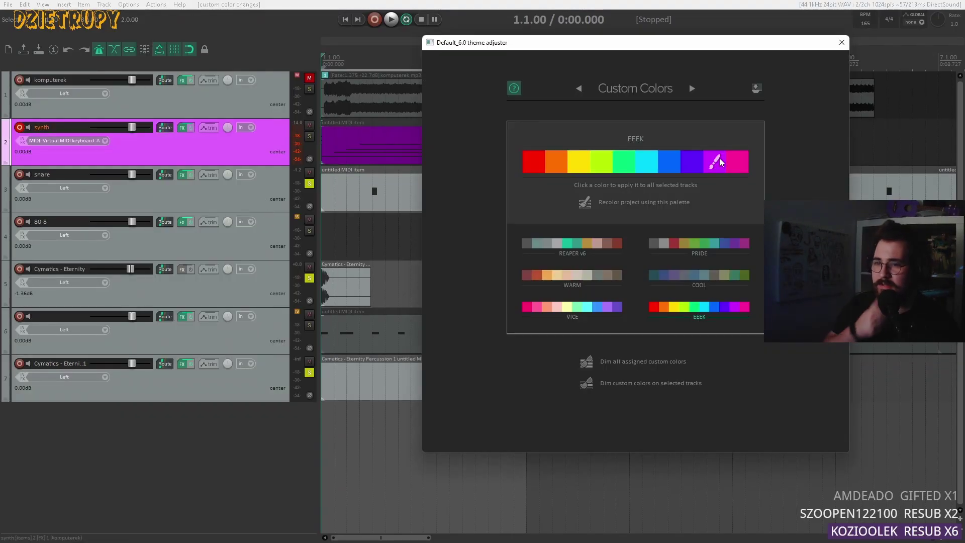
pyautogui.click(270, 173)
pyautogui.click(579, 169)
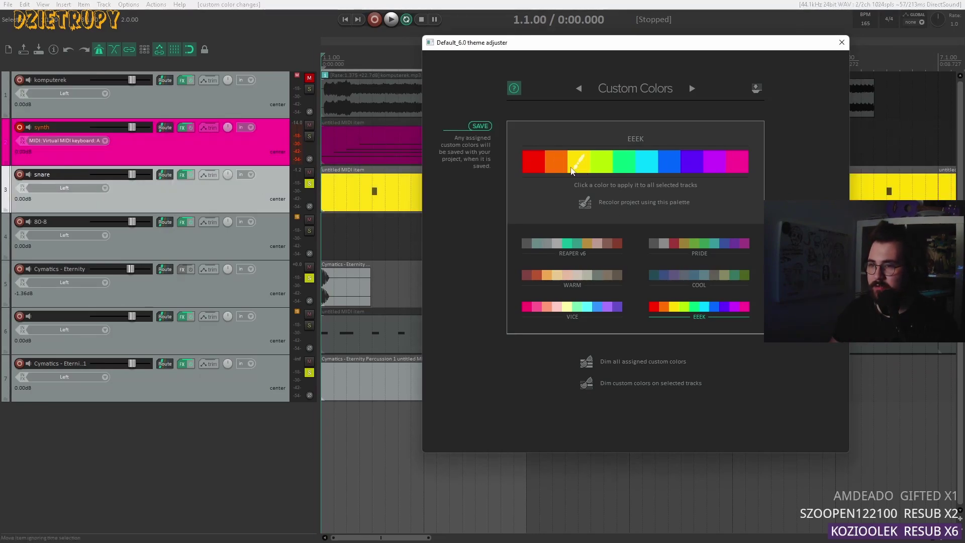
# Colour the 80-8 track blue-violet and the Cymatics - Eternity kick track red.
pyautogui.click(272, 239)
pyautogui.click(691, 163)
pyautogui.click(272, 285)
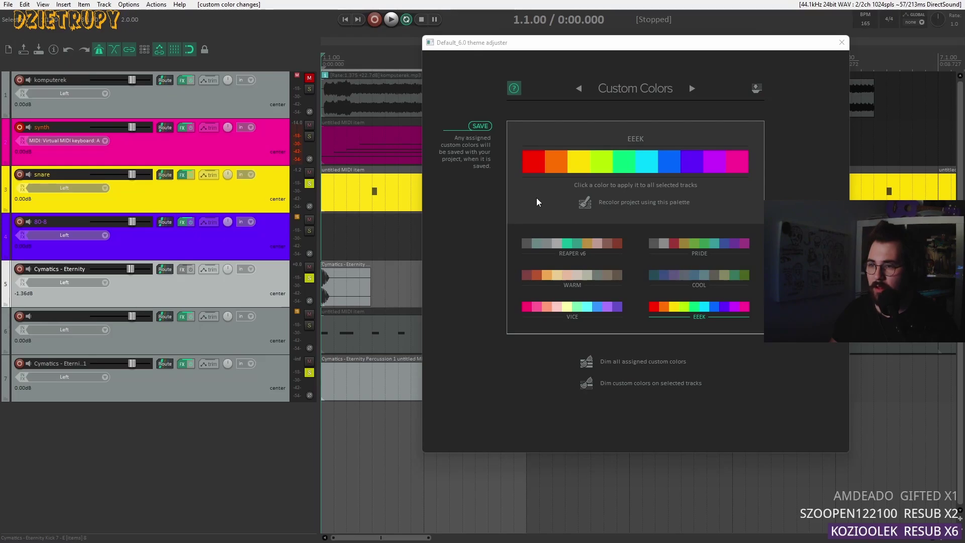
pyautogui.click(533, 162)
# Colour the unnamed hi-hat track 6 orange and the percussion track 7 purple.
pyautogui.click(282, 339)
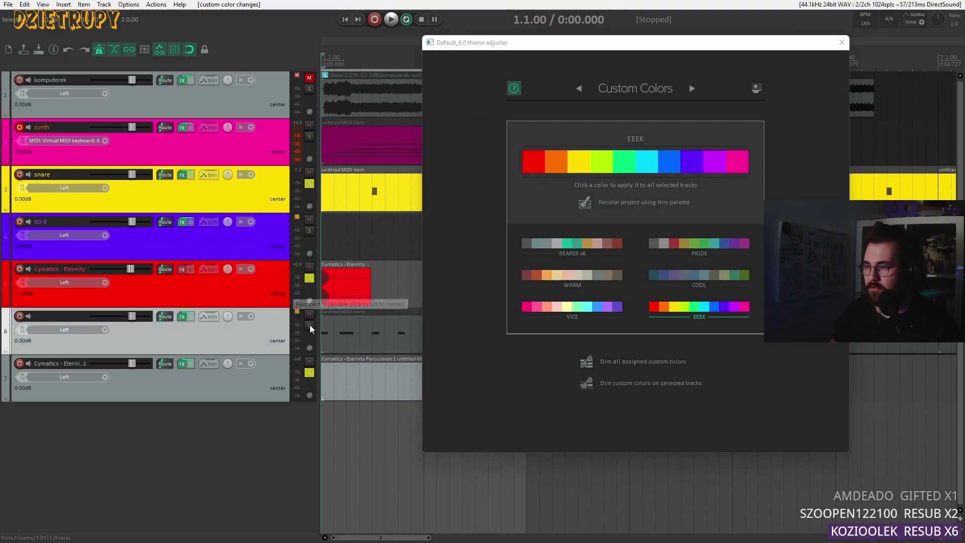
pyautogui.click(557, 164)
pyautogui.click(285, 380)
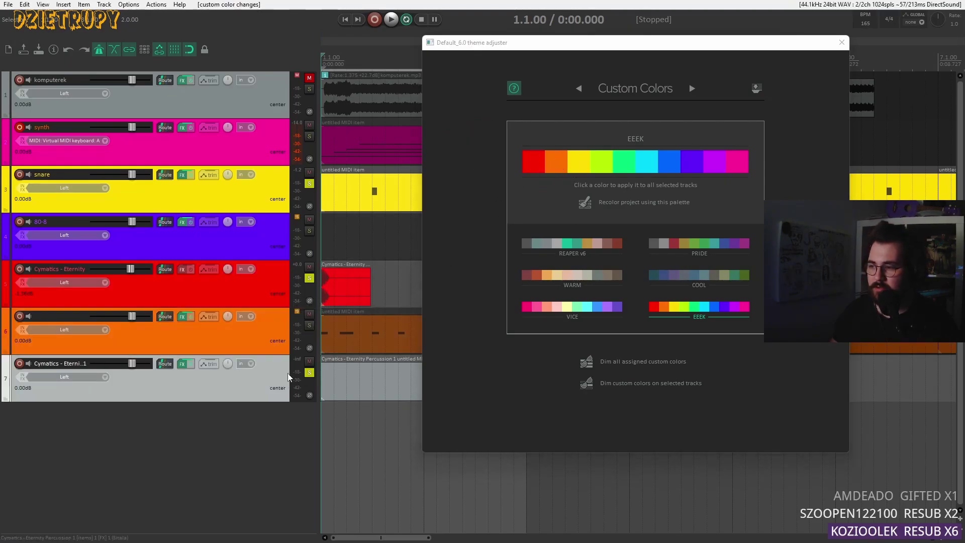
pyautogui.click(713, 169)
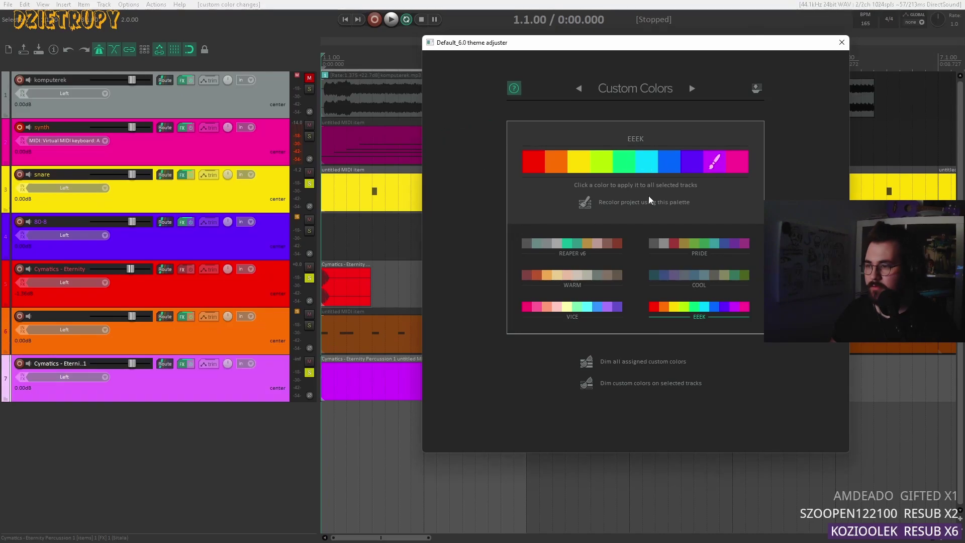
# Dim the custom colours on the synth through percussion tracks and close the theme adjuster.
pyautogui.click(251, 152)
pyautogui.keyDown('shift'); pyautogui.click(258, 381); pyautogui.keyUp('shift')
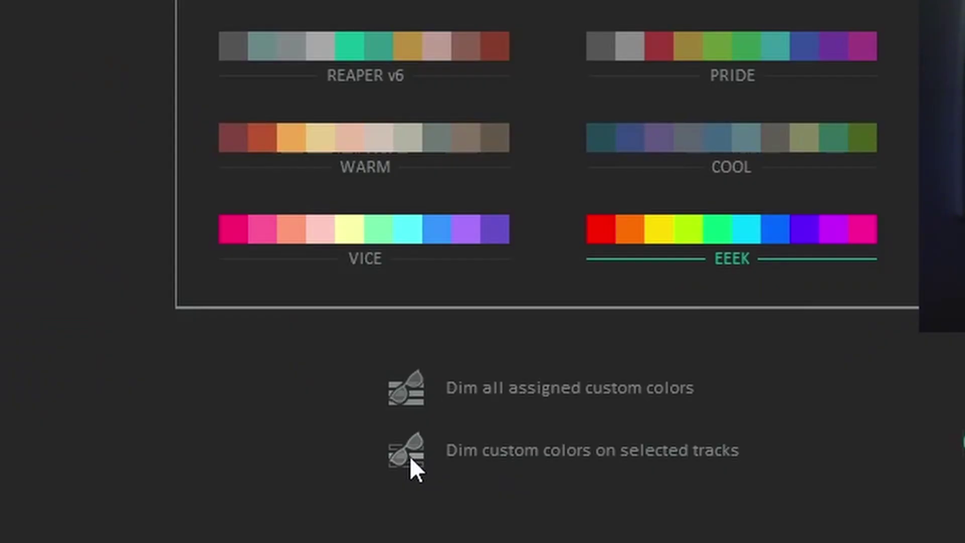
pyautogui.click(409, 456)
pyautogui.click(838, 44)
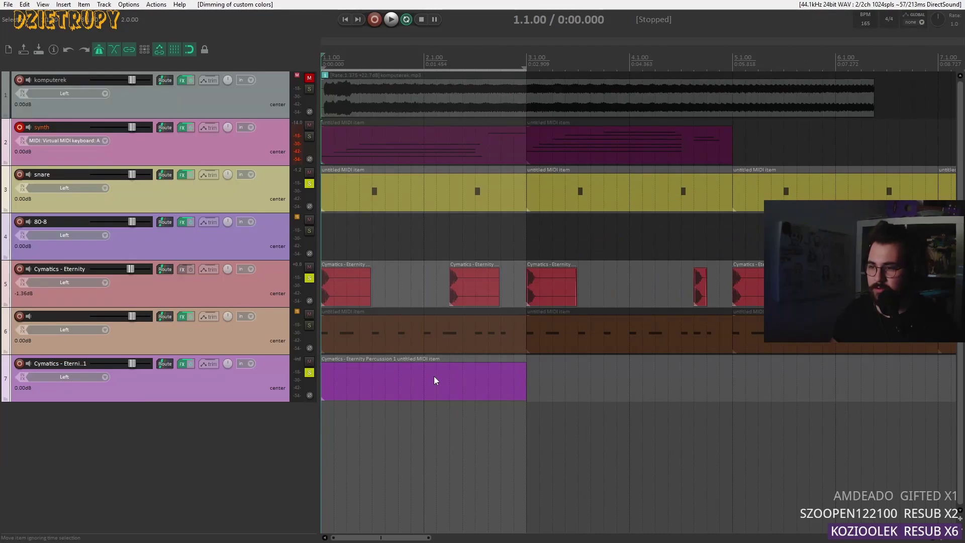
# Open the percussion MIDI item on track 7 and insert an Eternity Percussion 1 note (C2) near the start of bar 1.
pyautogui.click(435, 380)
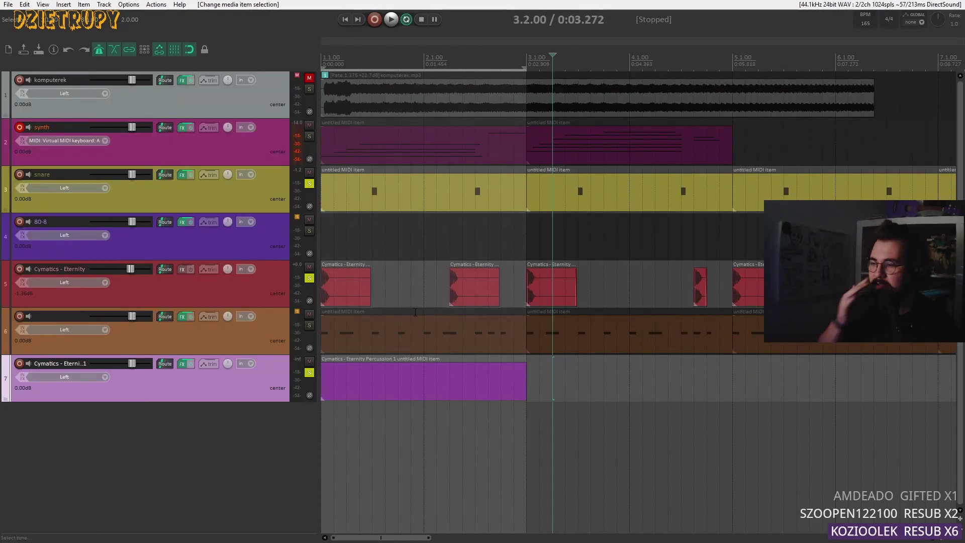
pyautogui.doubleClick(367, 361)
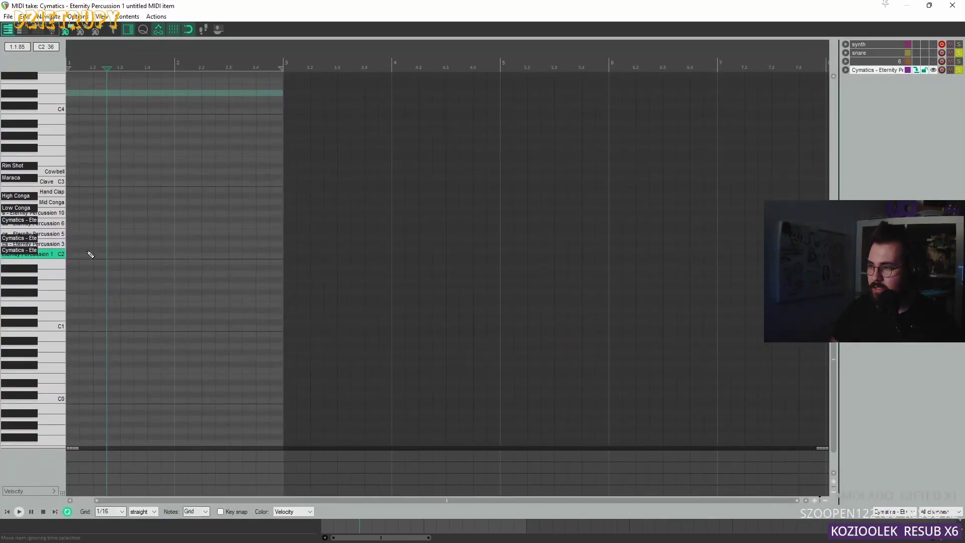
pyautogui.doubleClick(76, 256)
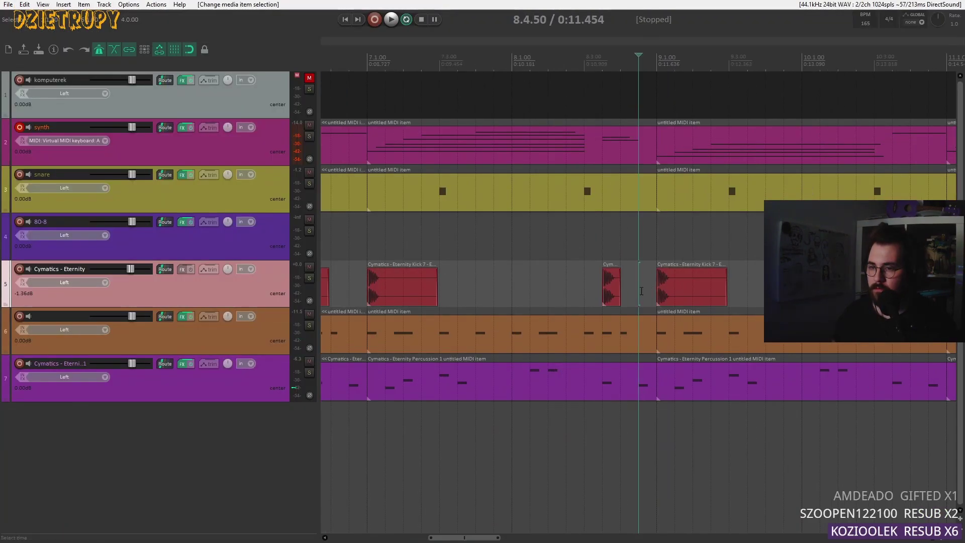
# Replace the short kick at 8.3.50 with a reversed copy of the Cymatics - Eternity kick that ends at bar 9.
pyautogui.click(605, 282)
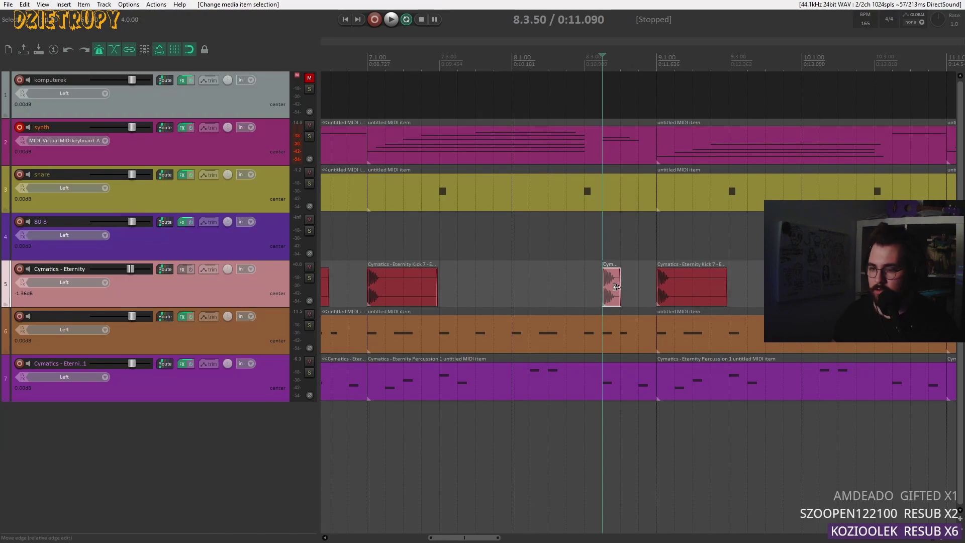
pyautogui.click(662, 289)
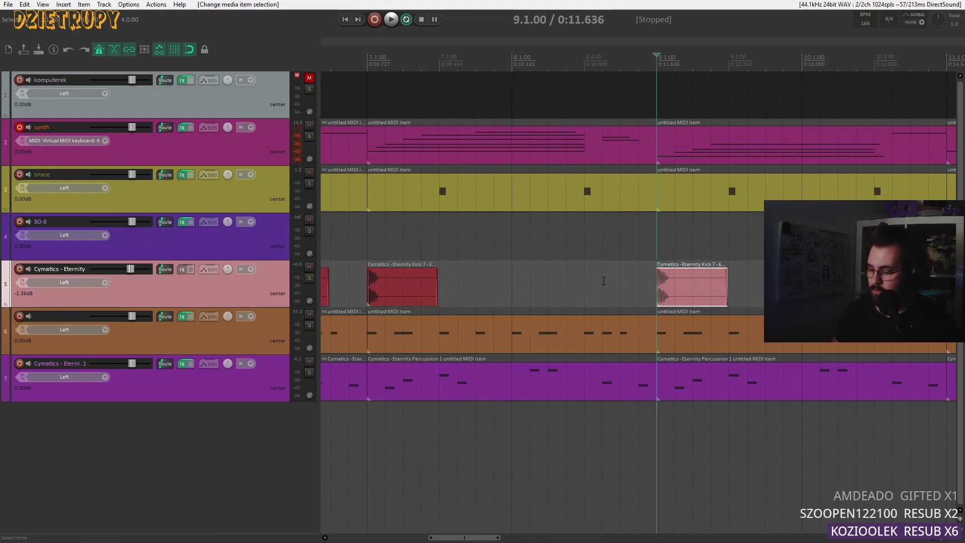
pyautogui.rightClick(661, 289)
pyautogui.moveTo(600, 129)
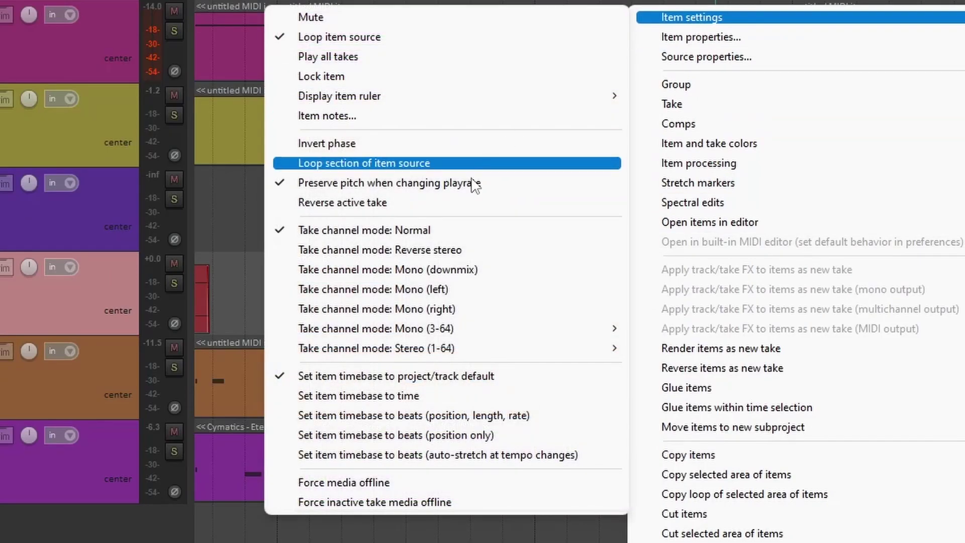
pyautogui.click(474, 202)
pyautogui.moveTo(591, 284); pyautogui.dragTo(624, 281)
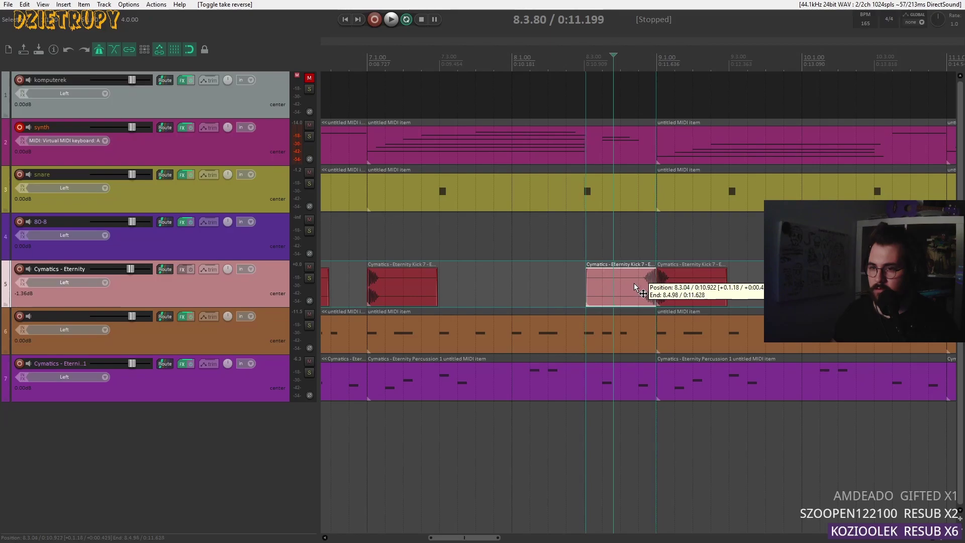
pyautogui.press('space')
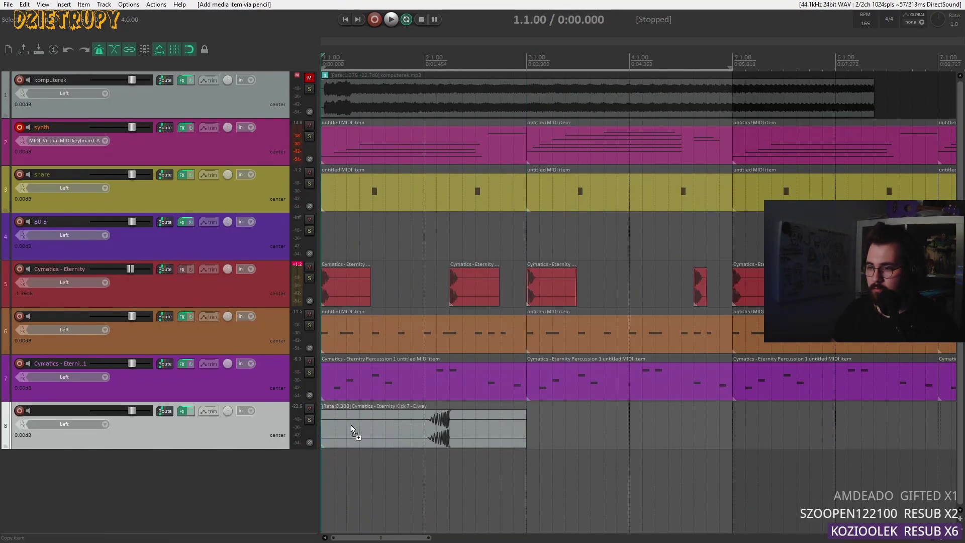
# Delete the kick sample on track 8 and create an empty MIDI item covering bars 1 and 2 there.
pyautogui.click(480, 427)
pyautogui.press('Delete')
pyautogui.moveTo(523, 421); pyautogui.dragTo(324, 421)
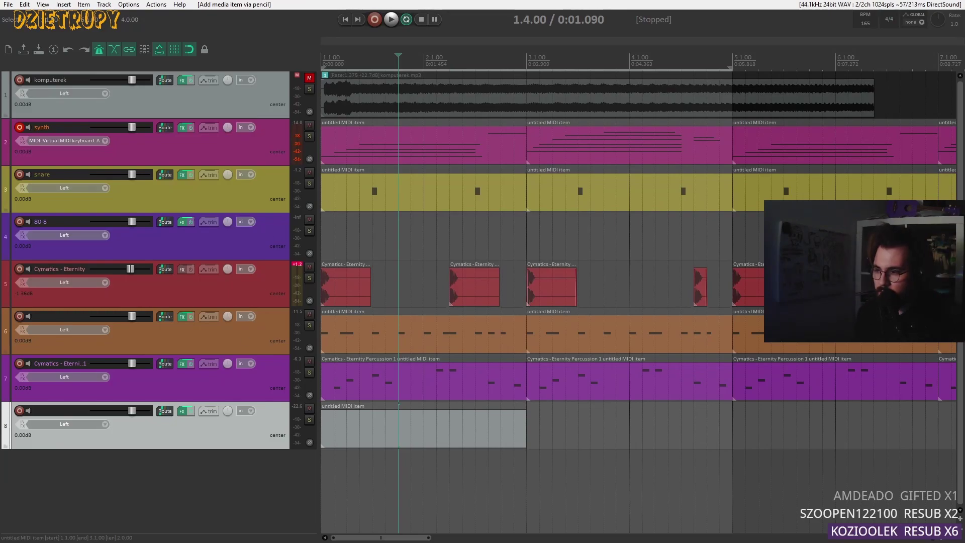
# Record a four-bar guitar take on a new track 9 with a metronome count-in of 2 measures before recording.
pyautogui.doubleClick(99, 478)
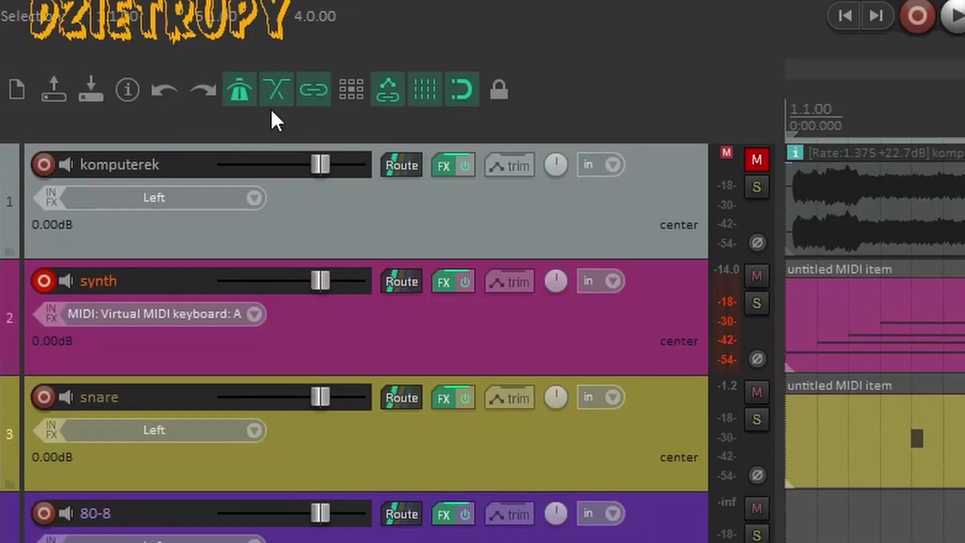
pyautogui.rightClick(99, 49)
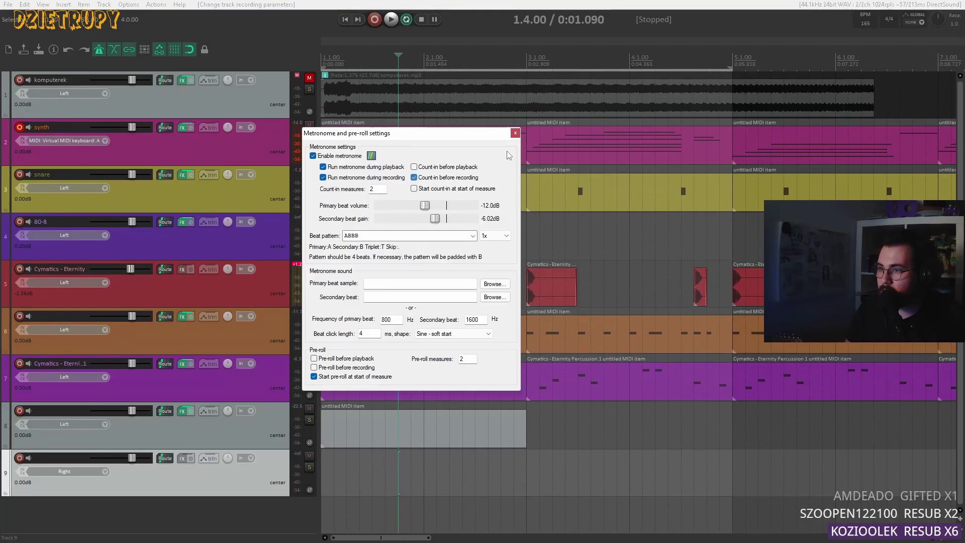
pyautogui.click(693, 60)
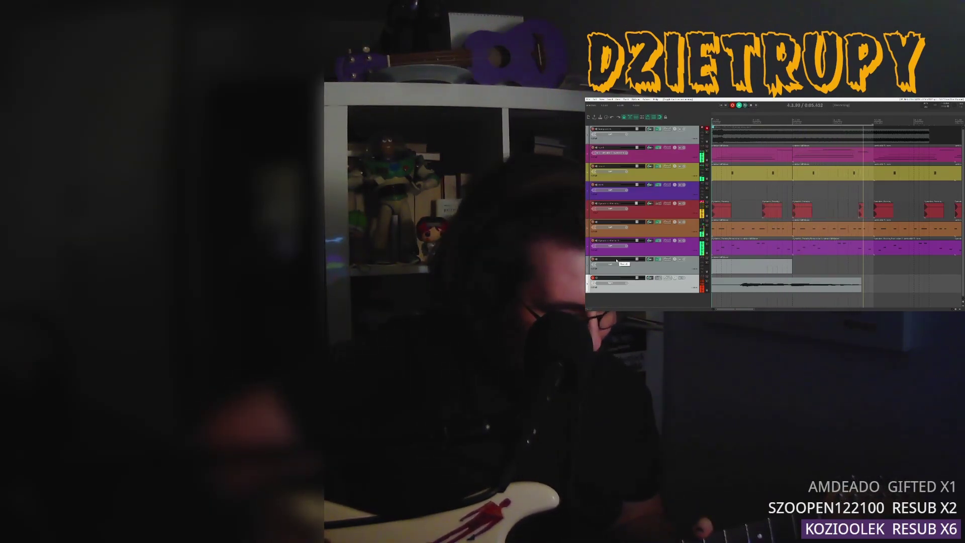
pyautogui.press('space')
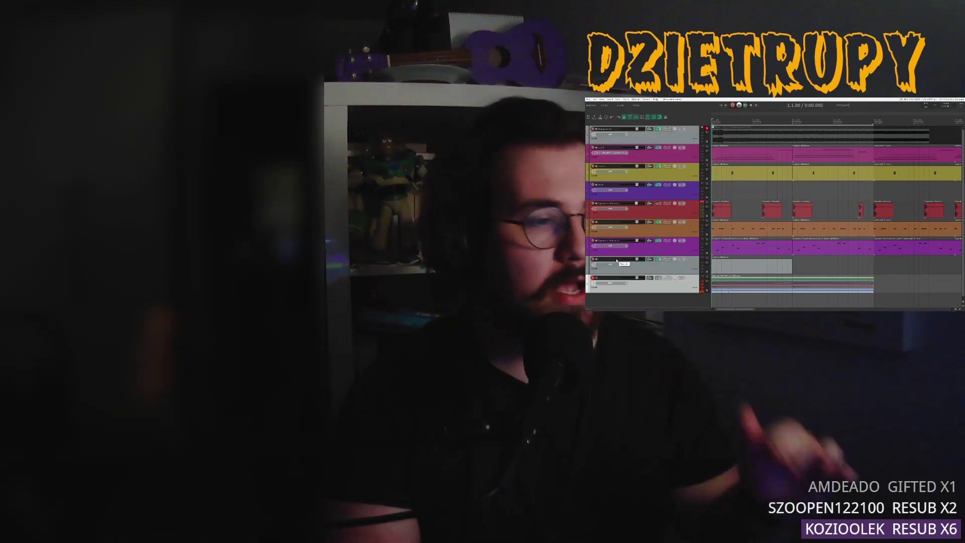
pyautogui.hotkey('ctrl', 'z')
pyautogui.hotkey('ctrl', 'shift', 'z')
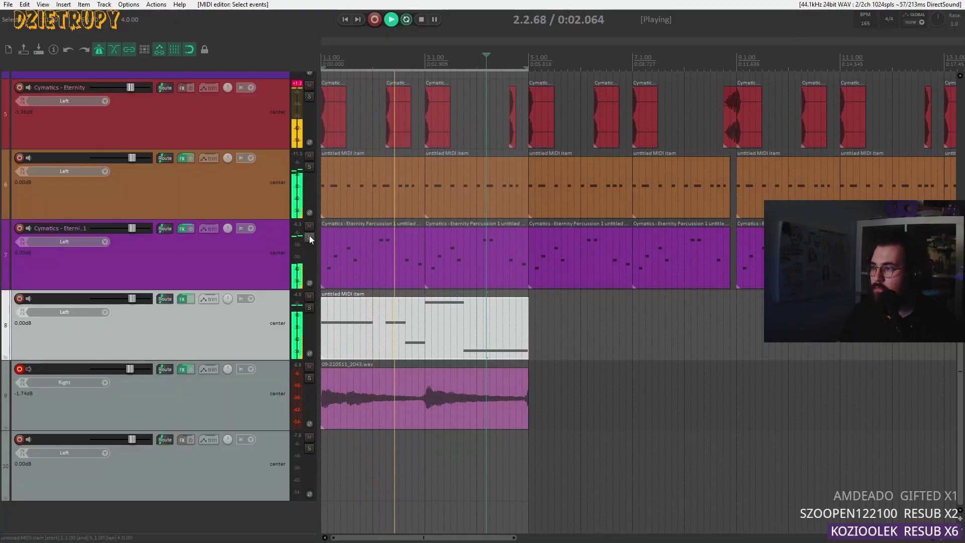
# Solo track 8 and sidechain ReaComp on it to the kick, using Auxiliary Inputs and a threshold of about -11.5 dB.
pyautogui.scroll(3, 308, 272)
pyautogui.scroll(-2, 308, 272)
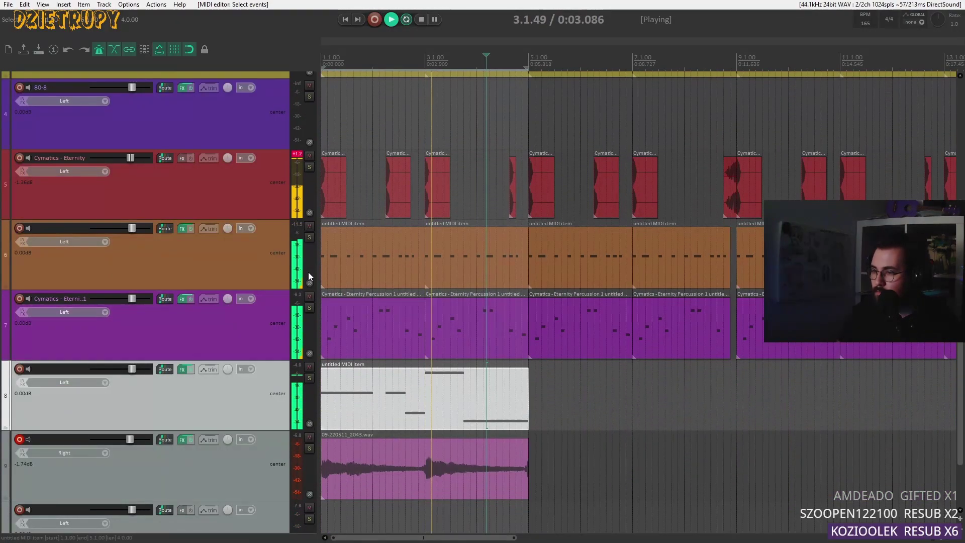
pyautogui.scroll(-2, 270, 443)
pyautogui.click(309, 308)
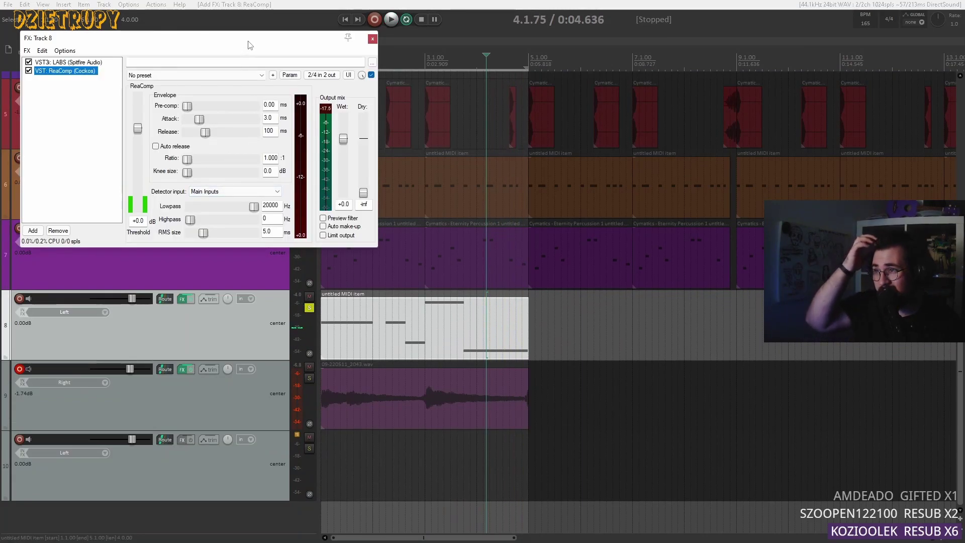
pyautogui.moveTo(250, 46); pyautogui.dragTo(772, 216)
pyautogui.moveTo(469, 253); pyautogui.dragTo(651, 300)
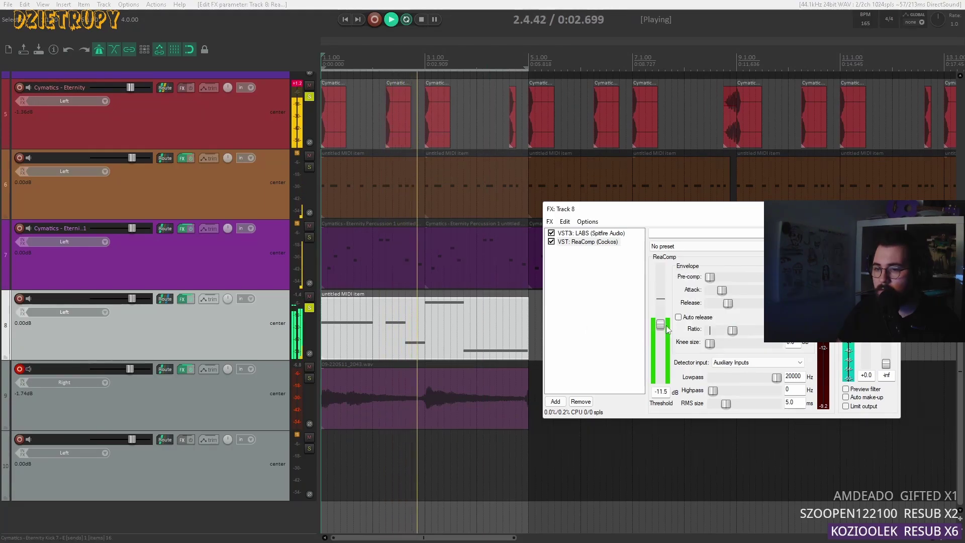
pyautogui.click(889, 208)
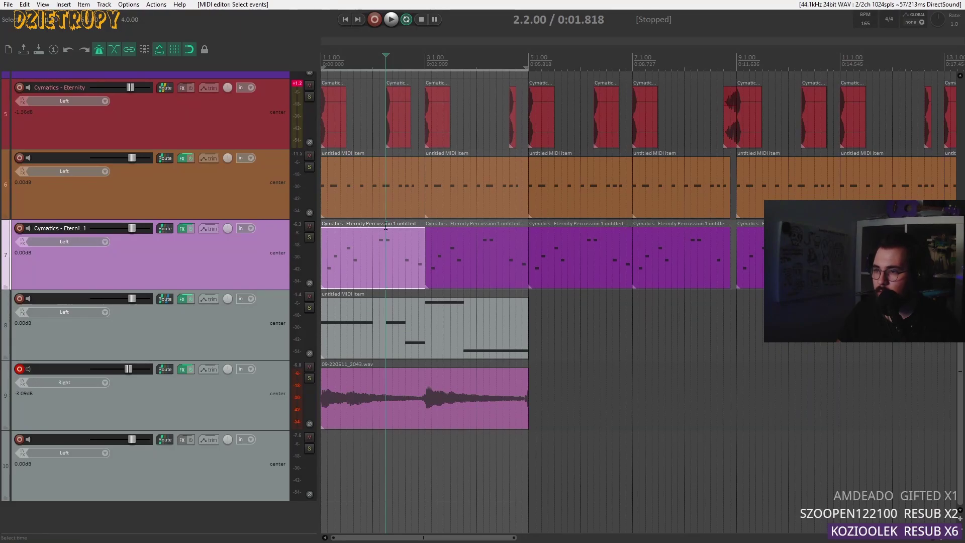
# Cut two short slices from the track 9 recording around beat 2.1.50 and pitch them up 12 semitones.
pyautogui.click(385, 226)
pyautogui.scroll(3, 472, 270)
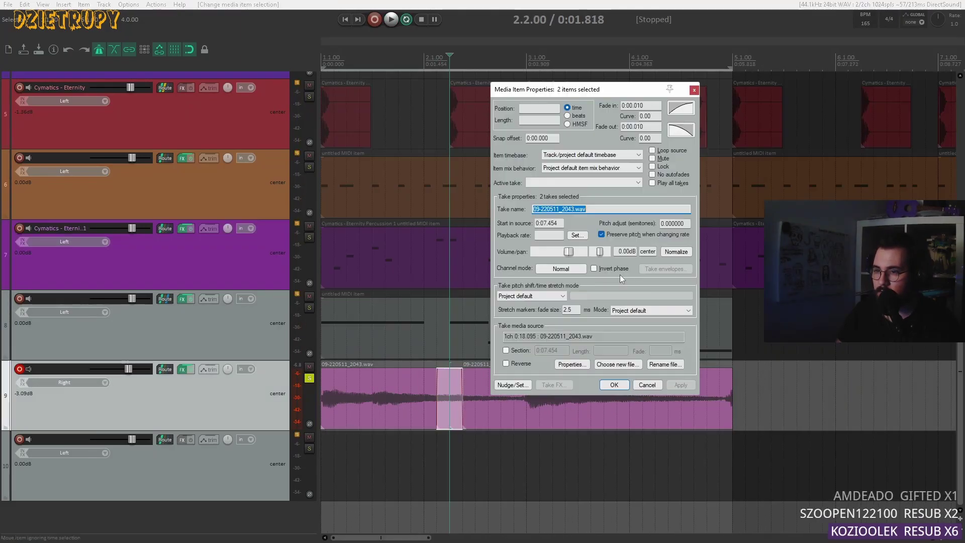
pyautogui.doubleClick(680, 224)
pyautogui.write('12')
pyautogui.click(613, 384)
pyautogui.press('space')
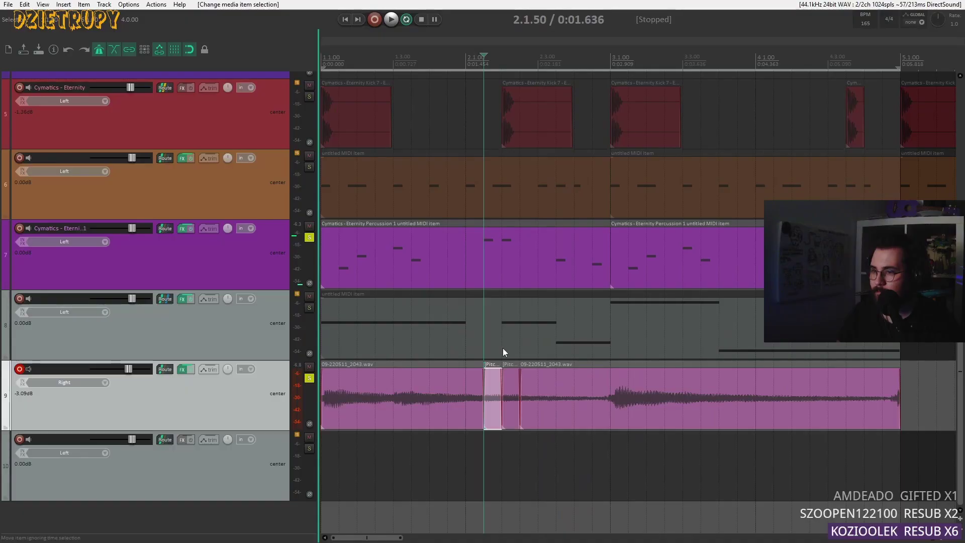
# Shorten the two pitched slices on track 9 to about half their length and play them back.
pyautogui.scroll(3, 504, 351)
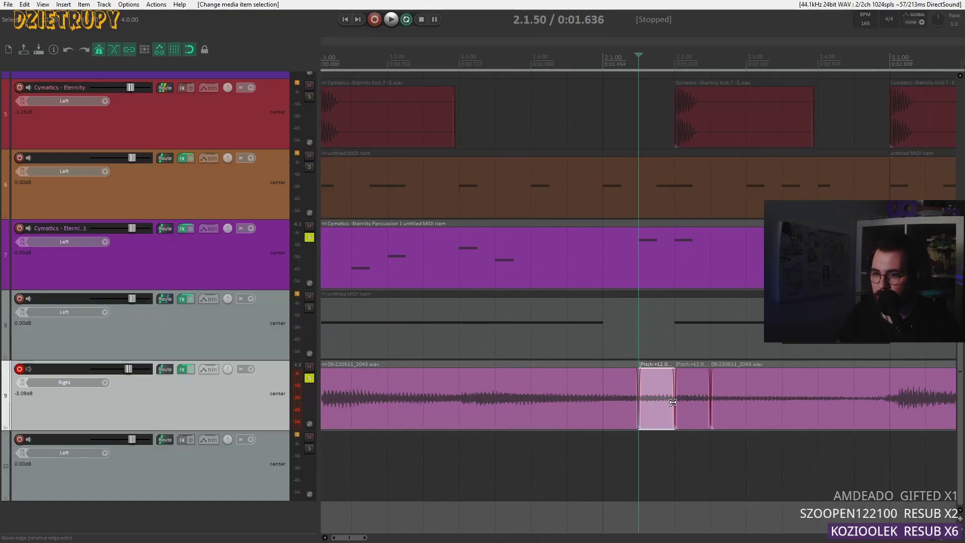
pyautogui.moveTo(672, 403); pyautogui.dragTo(656, 402)
pyautogui.press('space')
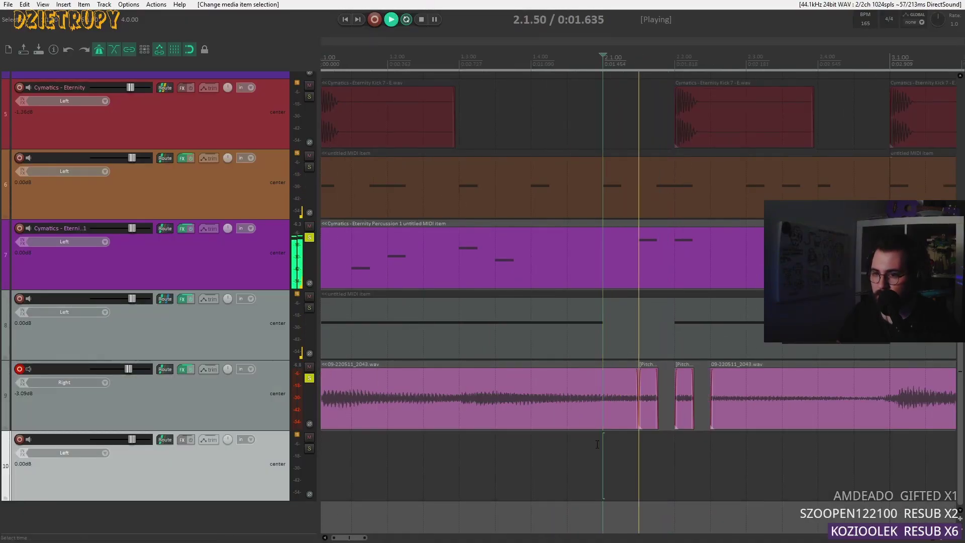
# Load ReaSynth on track 10 and create an empty two-bar MIDI item starting at bar 1.
pyautogui.scroll(-4, 324, 457)
pyautogui.click(183, 439)
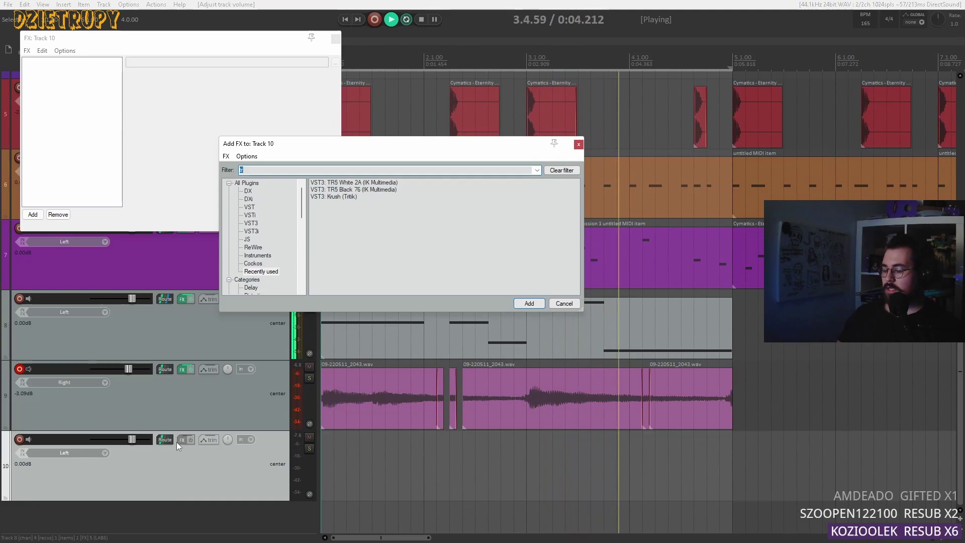
pyautogui.write('lab')
pyautogui.moveTo(525, 459); pyautogui.dragTo(317, 459)
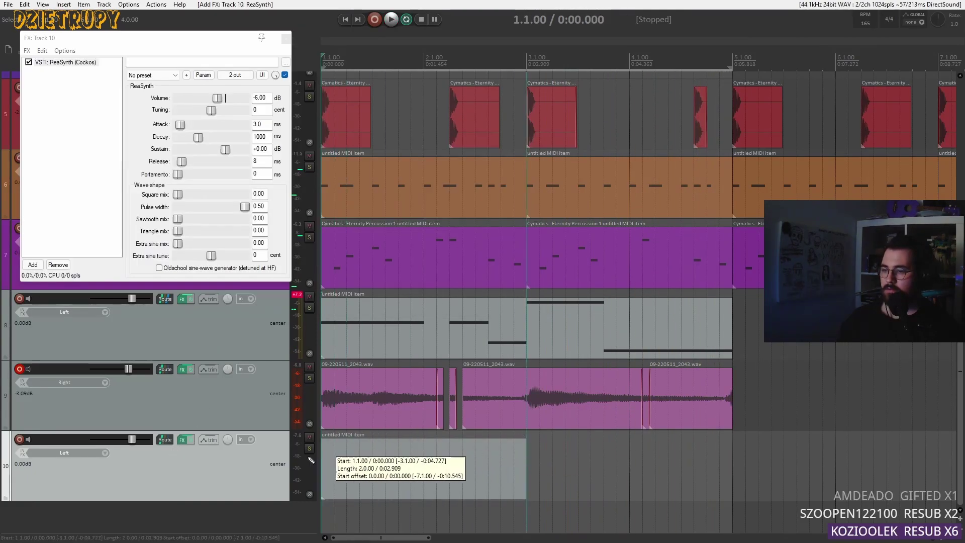
pyautogui.doubleClick(348, 460)
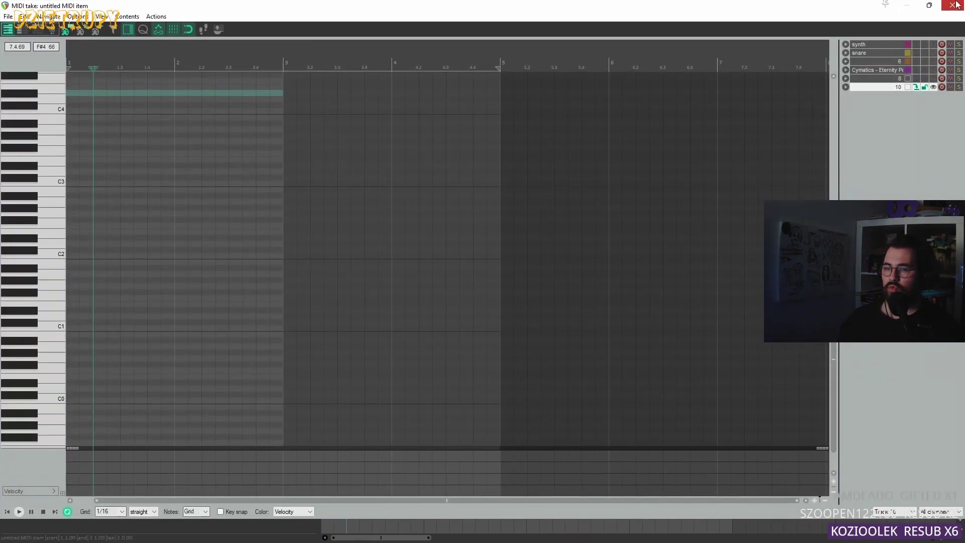
pyautogui.click(955, 5)
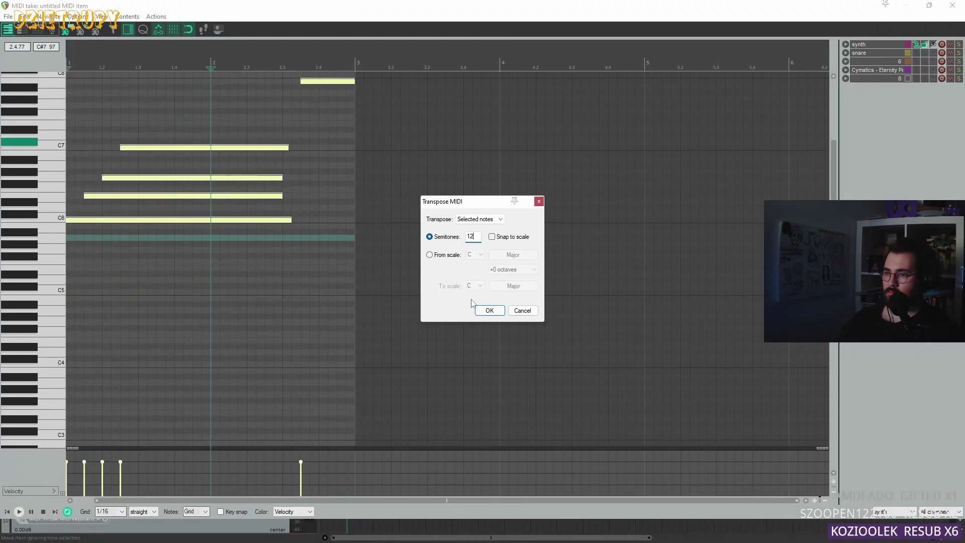
# Transpose the notes in the first two synth MIDI items up 12 semitones.
pyautogui.click(490, 308)
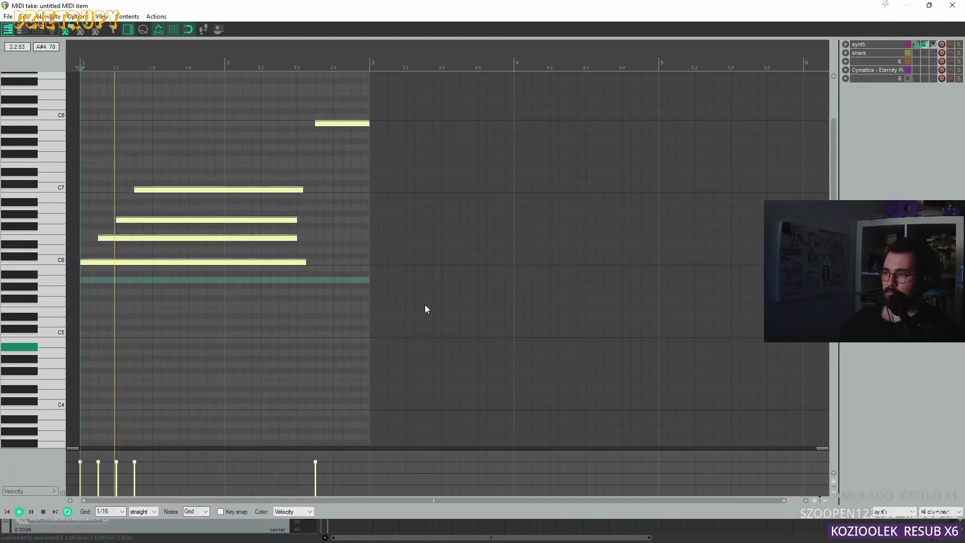
pyautogui.click(952, 5)
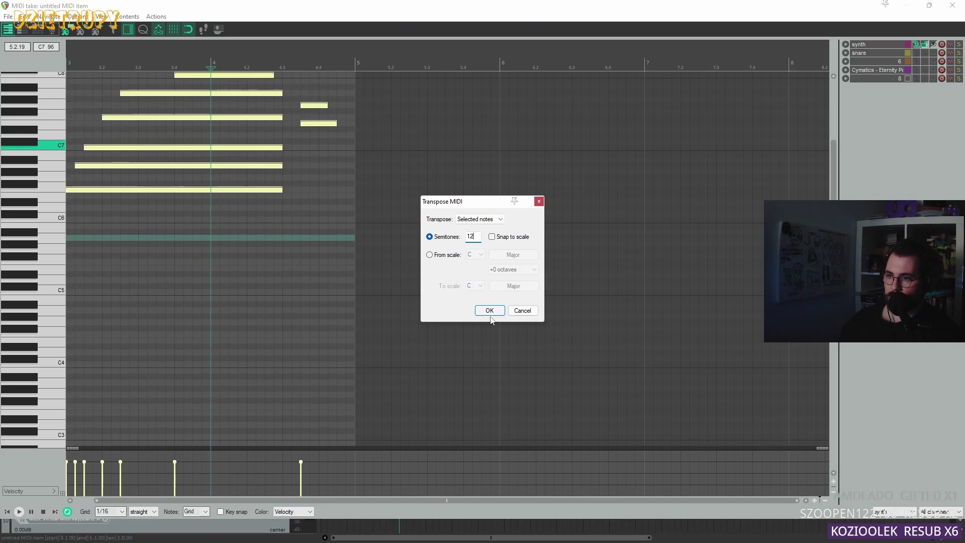
pyautogui.click(489, 308)
pyautogui.click(955, 5)
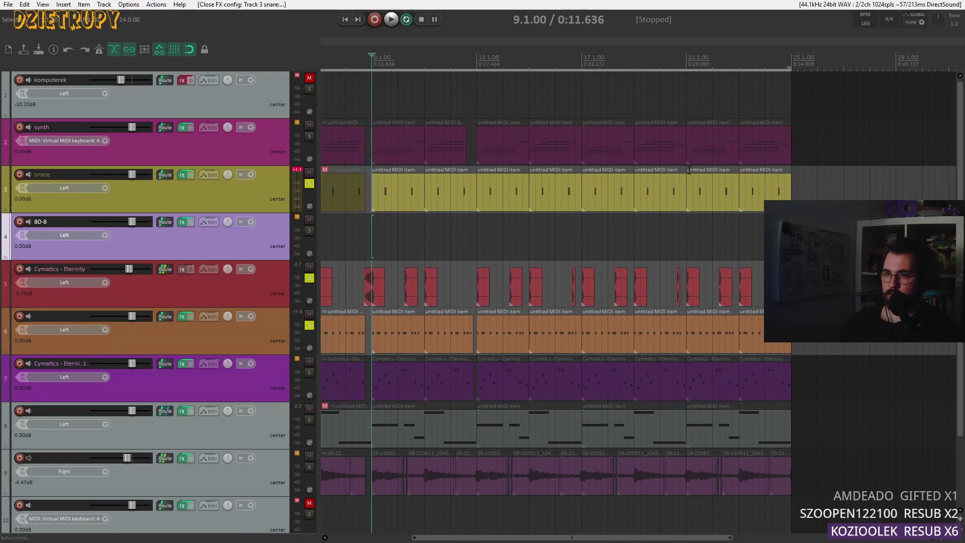
# Render the soloed snare, kick and hi-hat tracks as a 24-bit WAV named perk loop, added to a new track.
pyautogui.moveTo(689, 171); pyautogui.dragTo(793, 174)
pyautogui.hotkey('ctrl', 'alt', 'r')
pyautogui.click(518, 126)
pyautogui.click(608, 259)
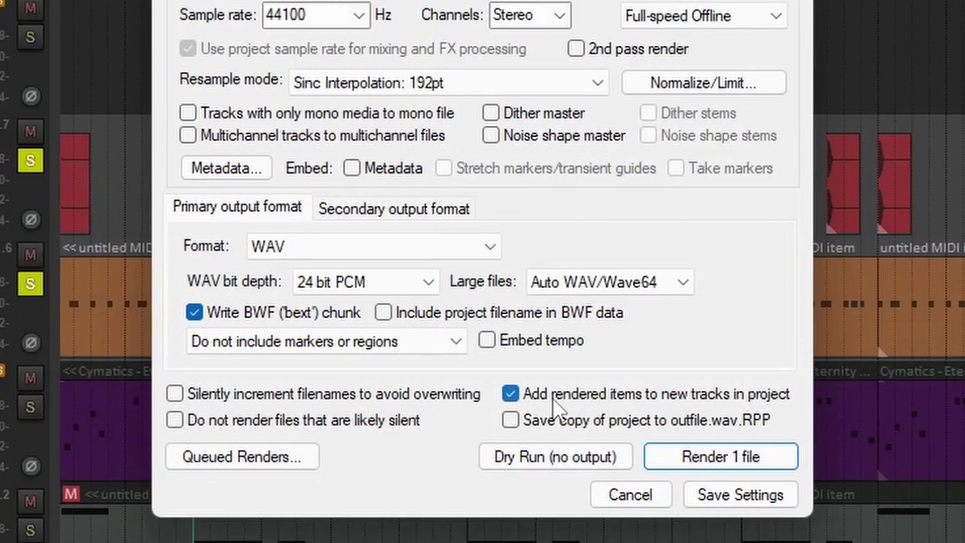
pyautogui.click(720, 456)
pyautogui.click(559, 326)
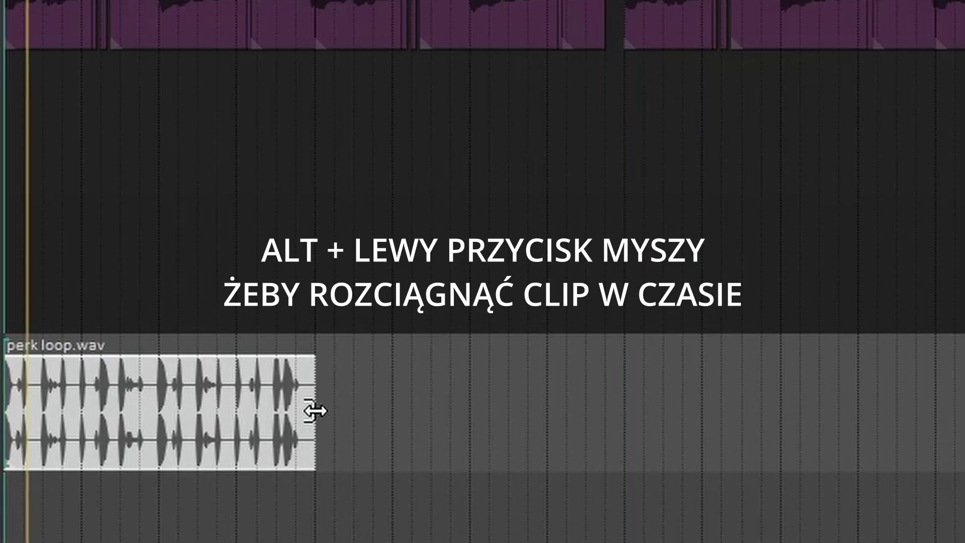
# Stretch the perk loop clip to a playback rate of 0.5 and turn off pitch preservation for it.
pyautogui.moveTo(315, 411); pyautogui.dragTo(625, 404)
pyautogui.doubleClick(357, 422)
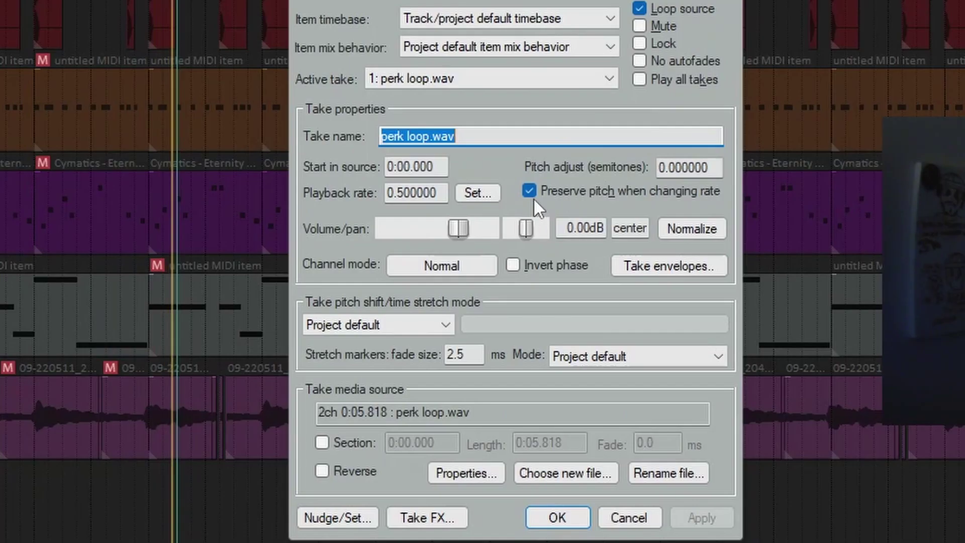
pyautogui.click(601, 234)
pyautogui.click(614, 384)
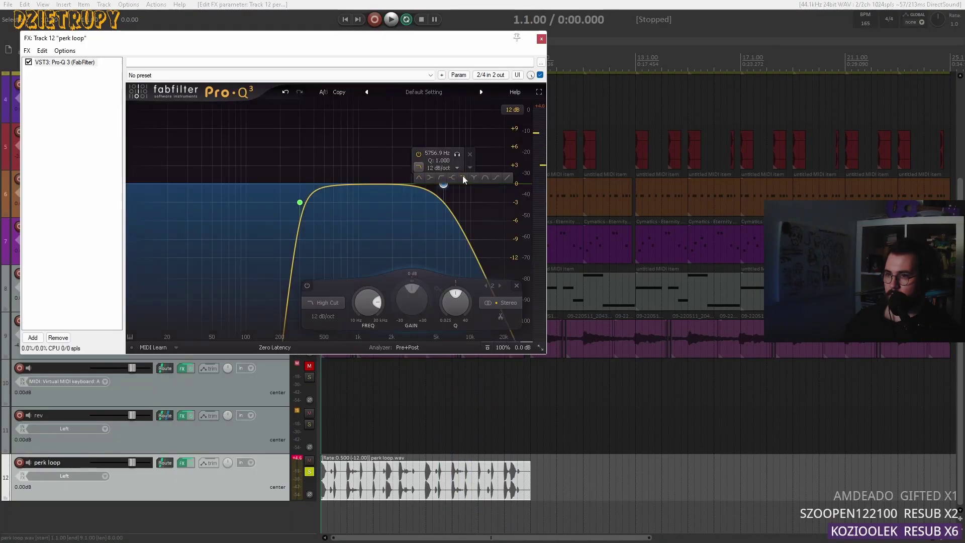
# Change the slope of the Pro-Q 3 high cut band on the perk loop track and lower its frequency.
pyautogui.click(463, 176)
pyautogui.click(507, 247)
pyautogui.moveTo(443, 184); pyautogui.dragTo(413, 203)
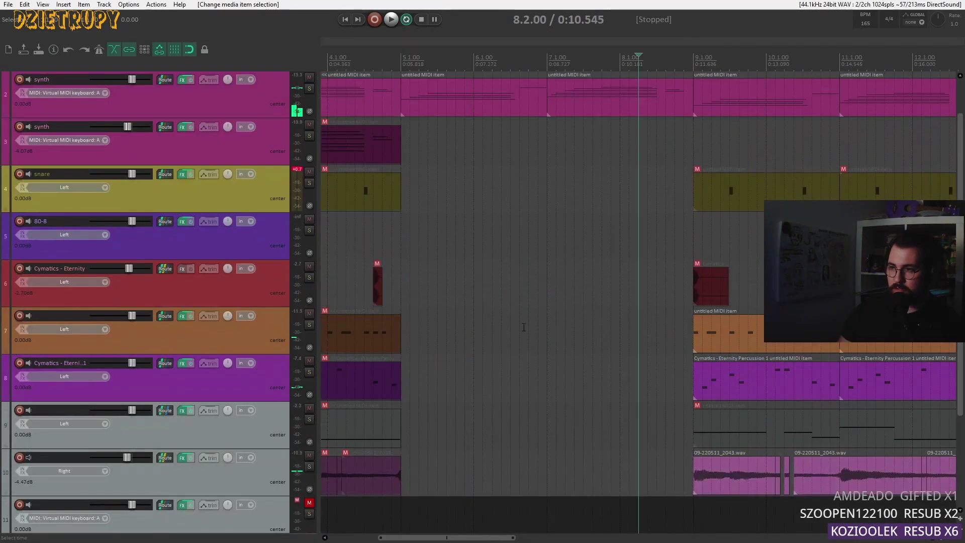
# Copy the komputerek sample onto track 14 as a reversed clip with a fade-in and pitch it up 12 semitones.
pyautogui.scroll(2, 482, 302)
pyautogui.click(426, 109)
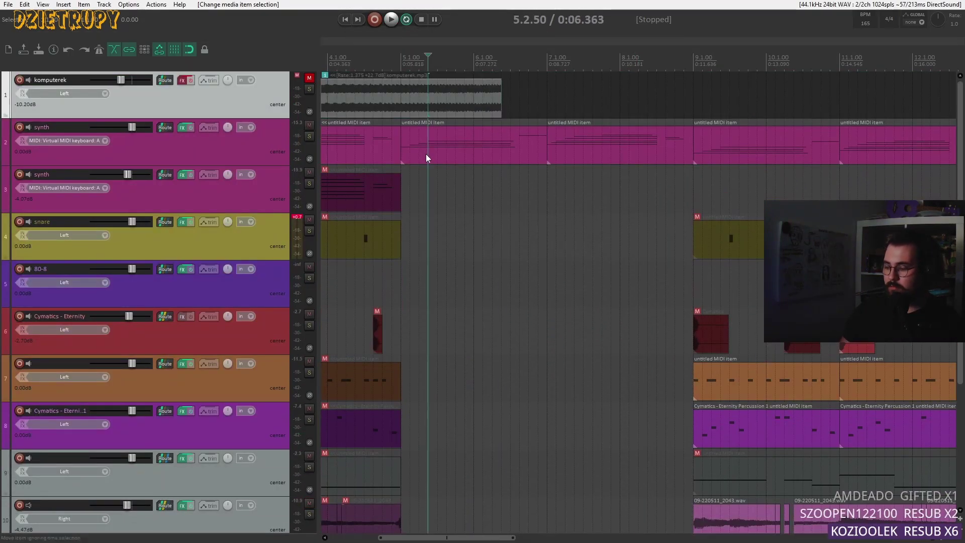
pyautogui.scroll(-4, 426, 153)
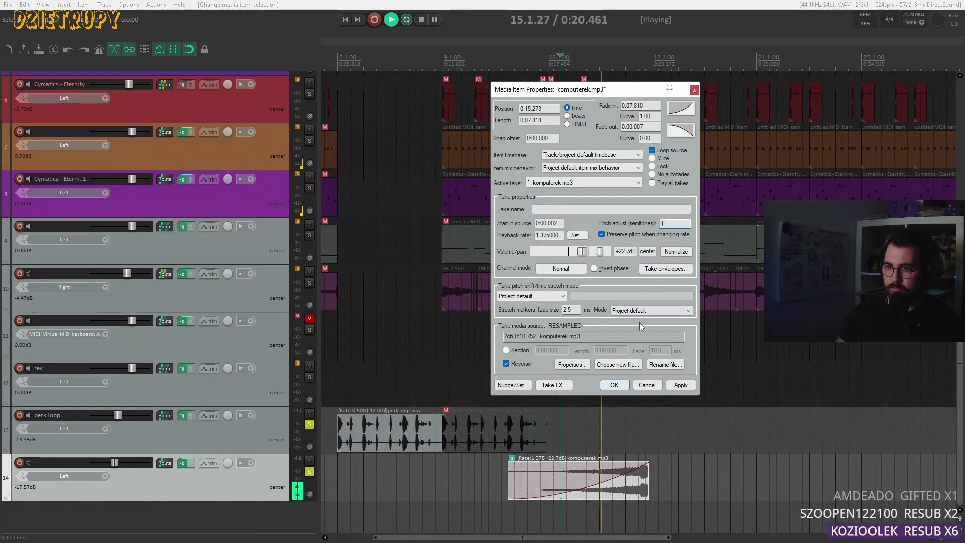
pyautogui.click(613, 385)
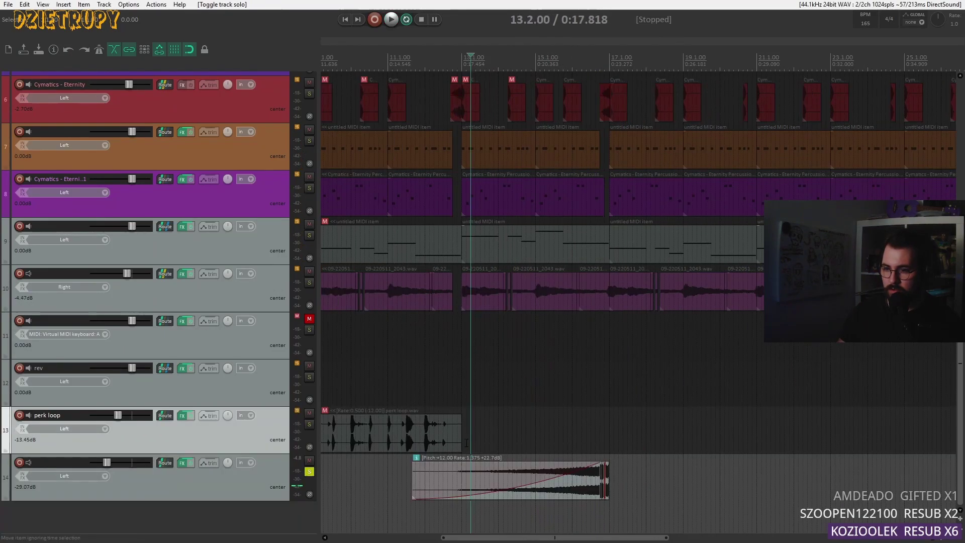
# Show the pan envelope on track 14 and draw pan automation along the length of the reversed clip.
pyautogui.rightClick(264, 475)
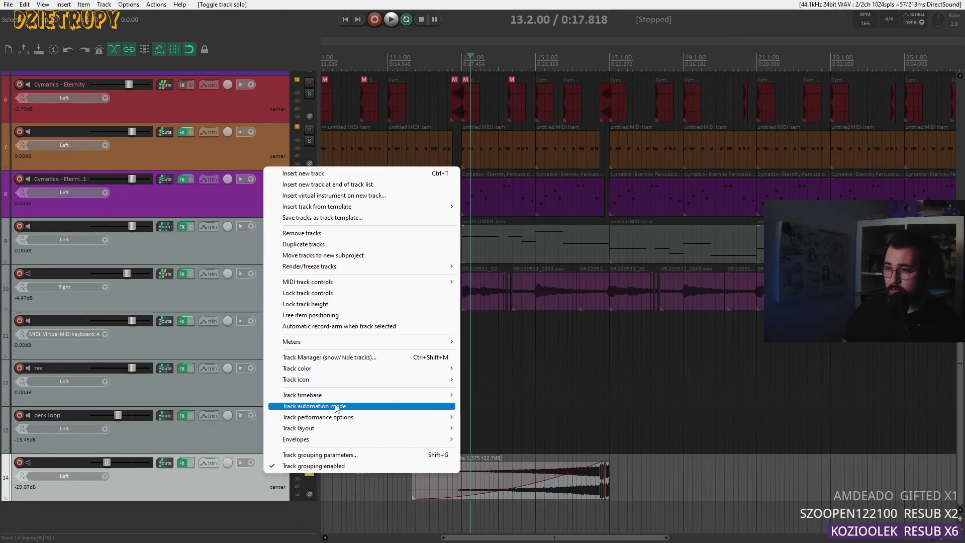
pyautogui.click(440, 403)
pyautogui.moveTo(414, 478); pyautogui.dragTo(618, 479)
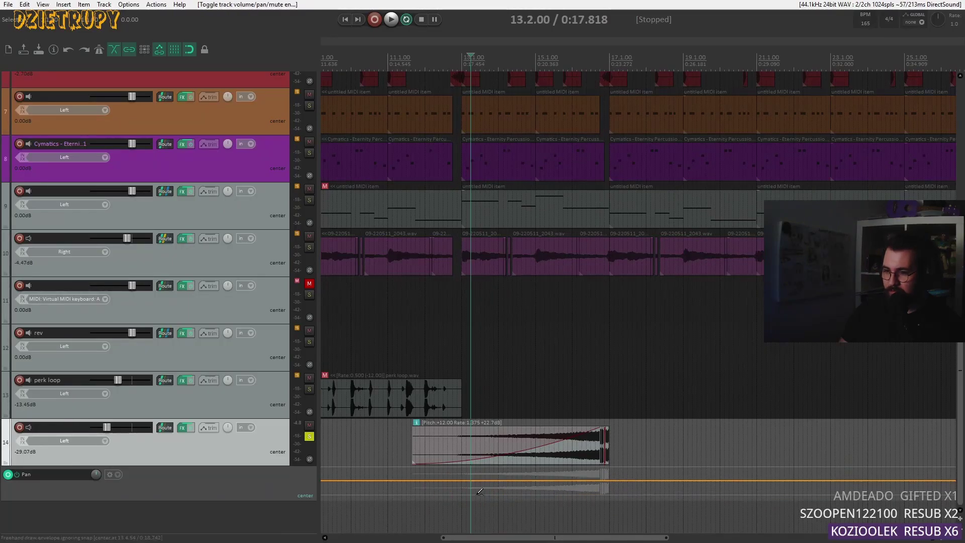
pyautogui.moveTo(416, 478); pyautogui.dragTo(614, 485)
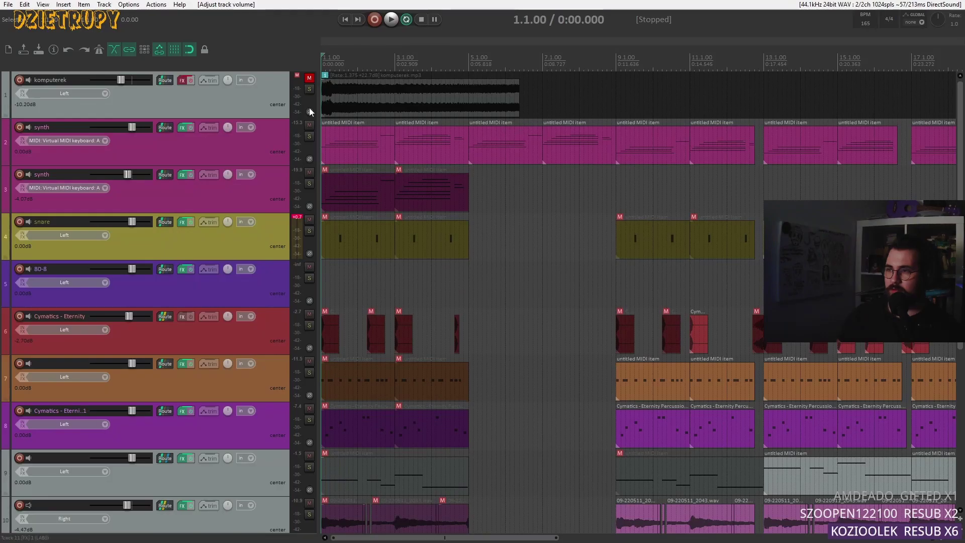
# Insert a new track below komputerek and make it the folder parent of the tracks beneath it.
pyautogui.click(277, 103)
pyautogui.hotkey('ctrl', 't')
pyautogui.click(6, 162)
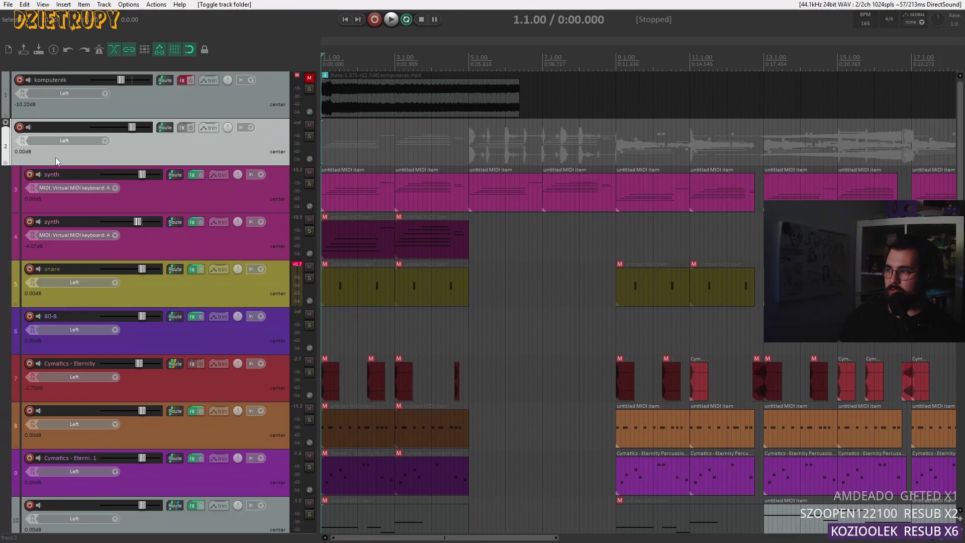
pyautogui.scroll(-2, 524, 248)
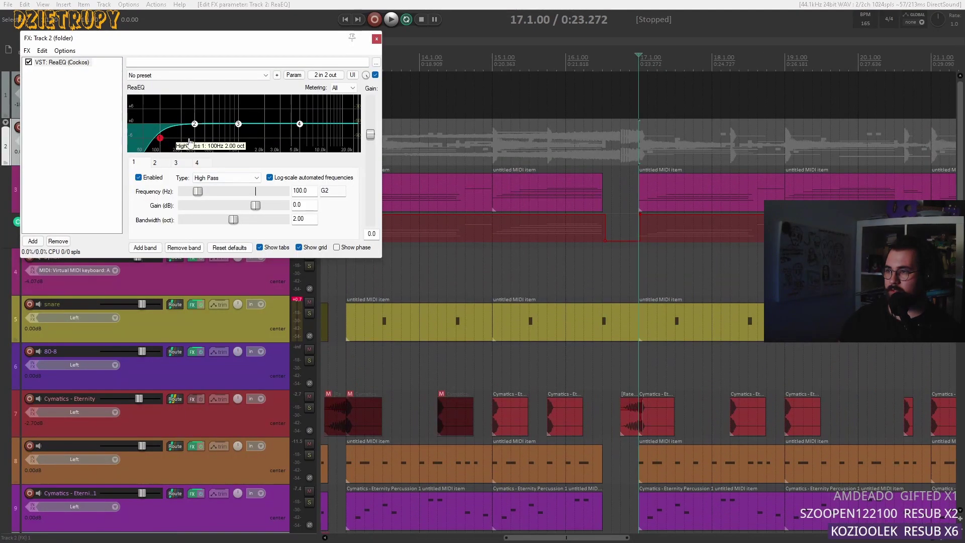
# Raise the ReaEQ high-pass band on the folder track to 906.1 Hz and play the beat to hear it.
pyautogui.moveTo(201, 130); pyautogui.dragTo(236, 143)
pyautogui.press('space')
pyautogui.press('space')
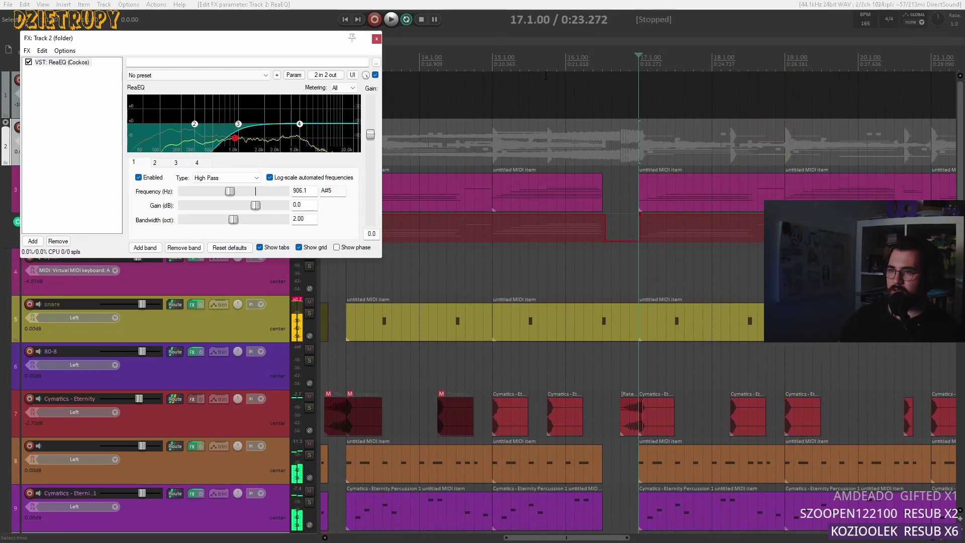
pyautogui.click(538, 71)
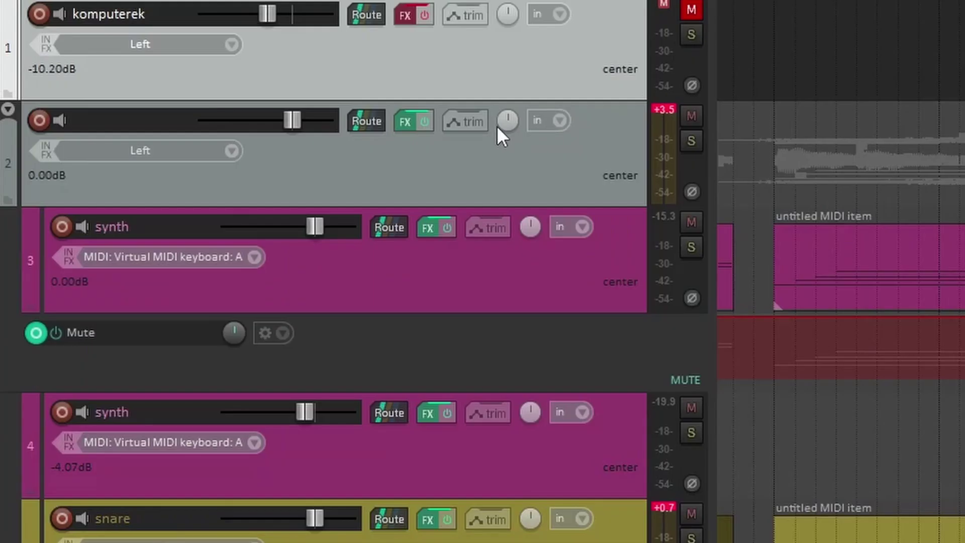
# Close the folder track's effects window and enable an automation envelope for ReaEQ's Freq-High Pass 1.
pyautogui.click(211, 128)
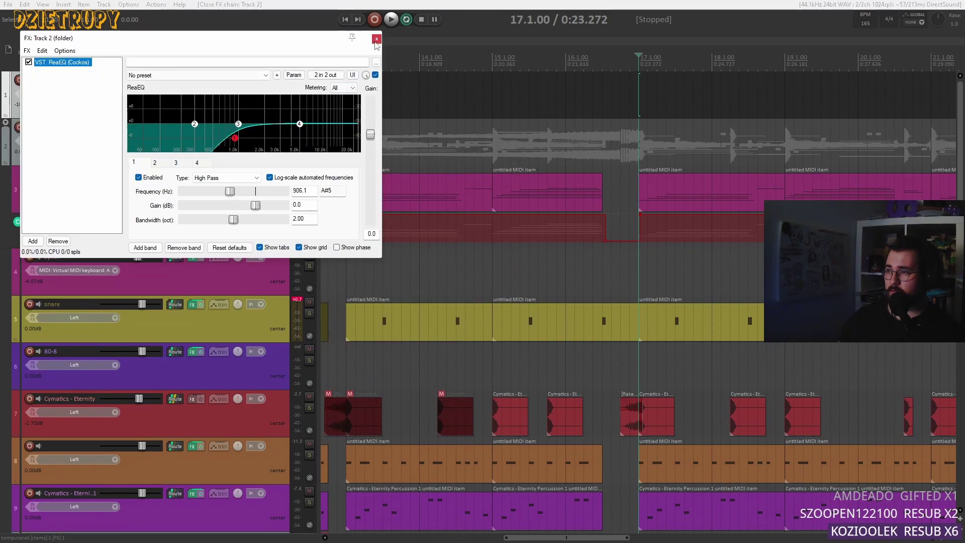
pyautogui.click(376, 39)
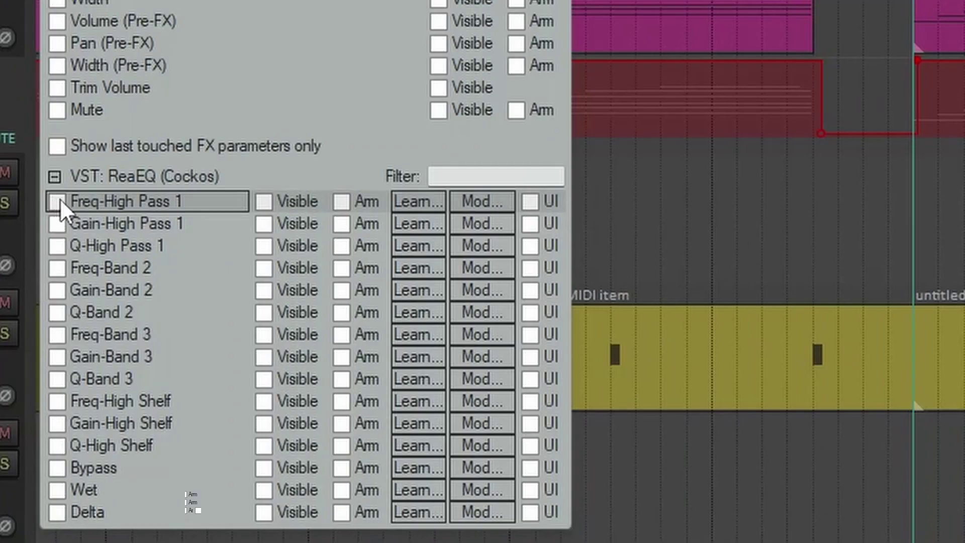
pyautogui.click(59, 199)
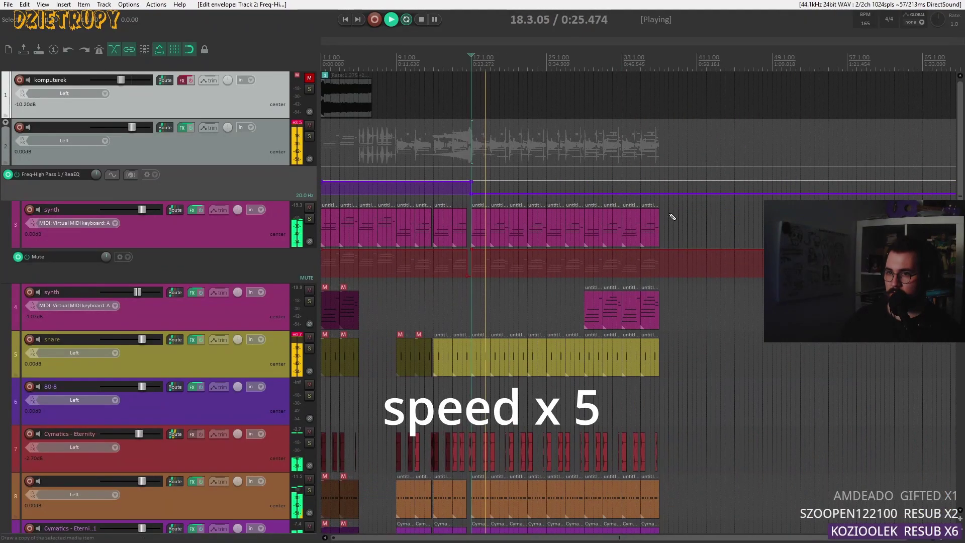
# Move the high-pass envelope's drop point back to bar 13 so the frequency ramps down gradually until bar 17.
pyautogui.click(629, 96)
pyautogui.scroll(-5, 405, 247)
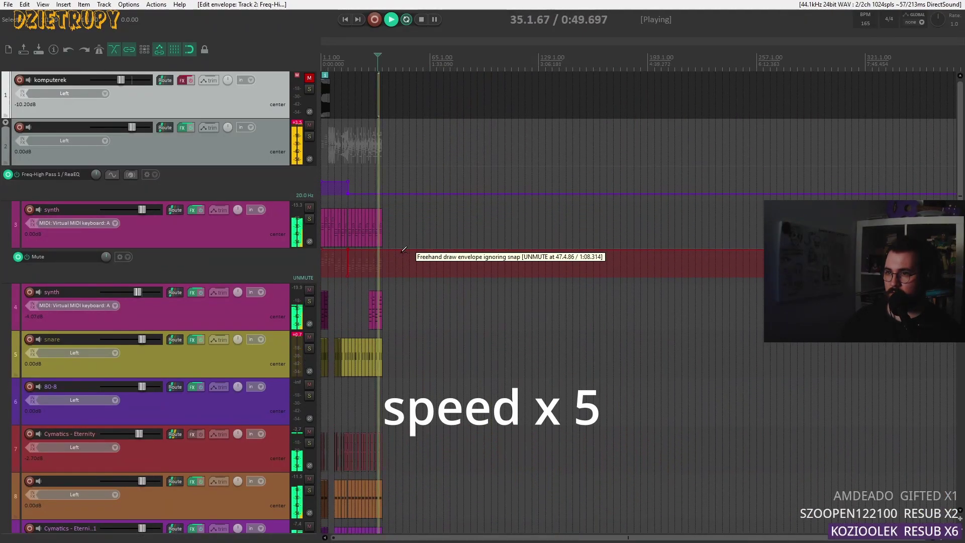
pyautogui.scroll(6, 635, 224)
pyautogui.scroll(4, 635, 224)
pyautogui.scroll(-3, 742, 190)
pyautogui.click(738, 155)
pyautogui.scroll(4, 742, 190)
pyautogui.moveTo(742, 190); pyautogui.dragTo(454, 182)
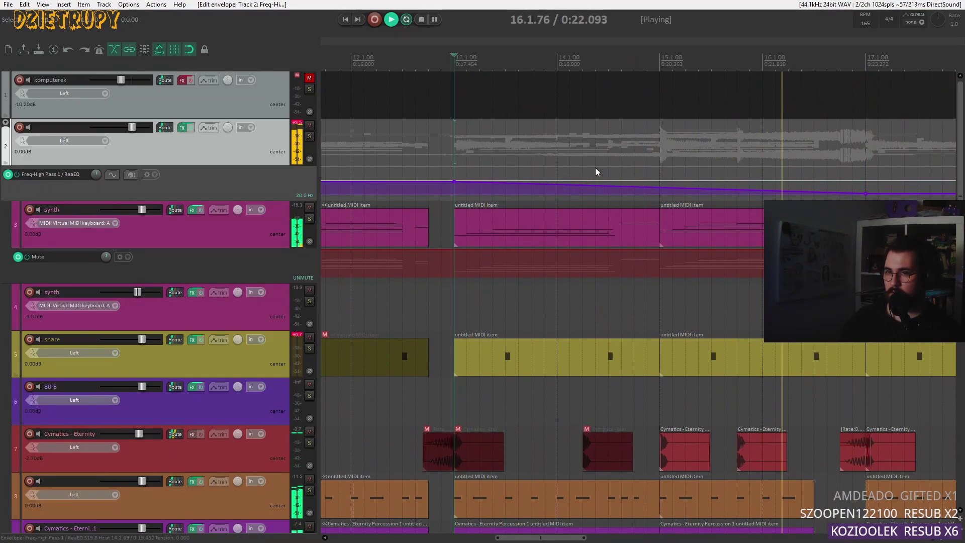
pyautogui.scroll(-4, 367, 173)
pyautogui.press('space')
# Turn ReaEQ band 4 on the folder track into a low pass and enable the Freq-Low Pass 4 automation envelope.
pyautogui.click(209, 129)
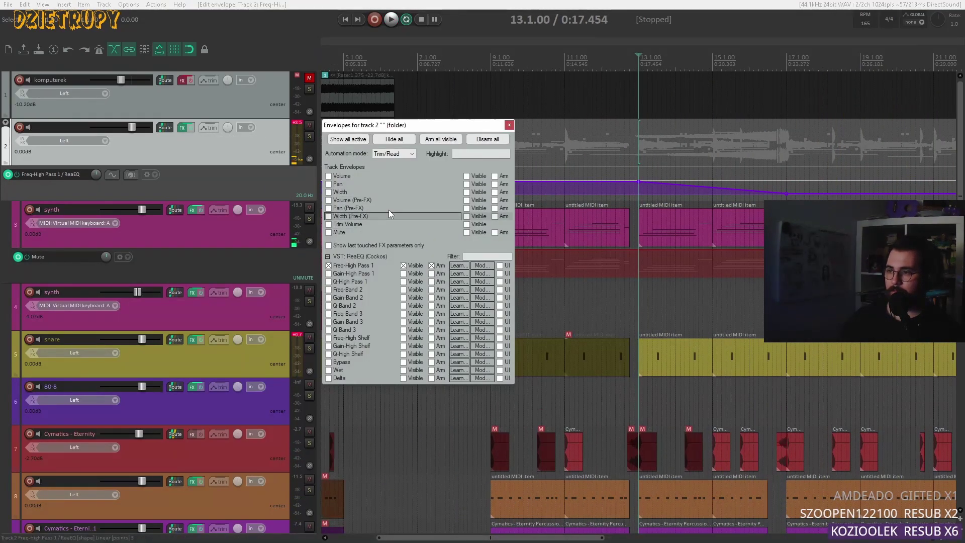
pyautogui.click(509, 126)
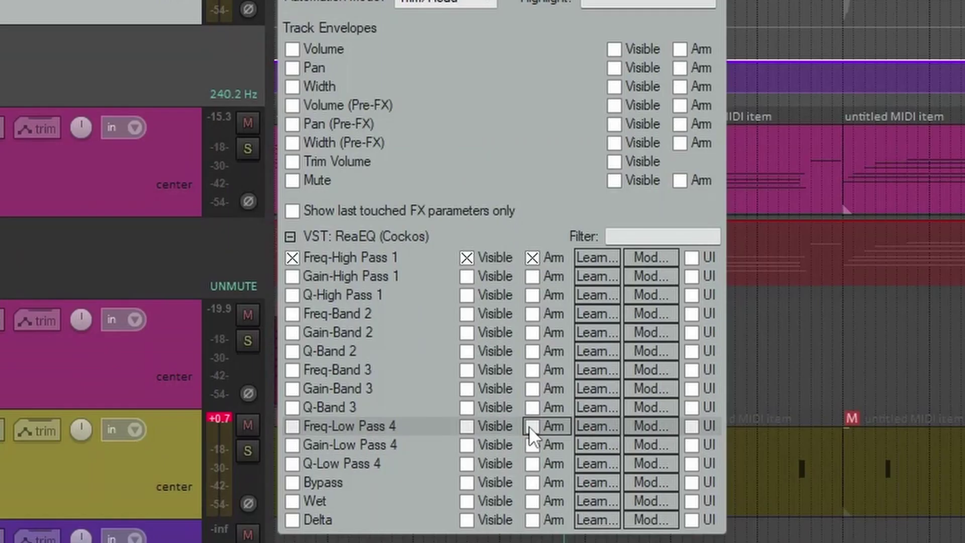
pyautogui.click(430, 338)
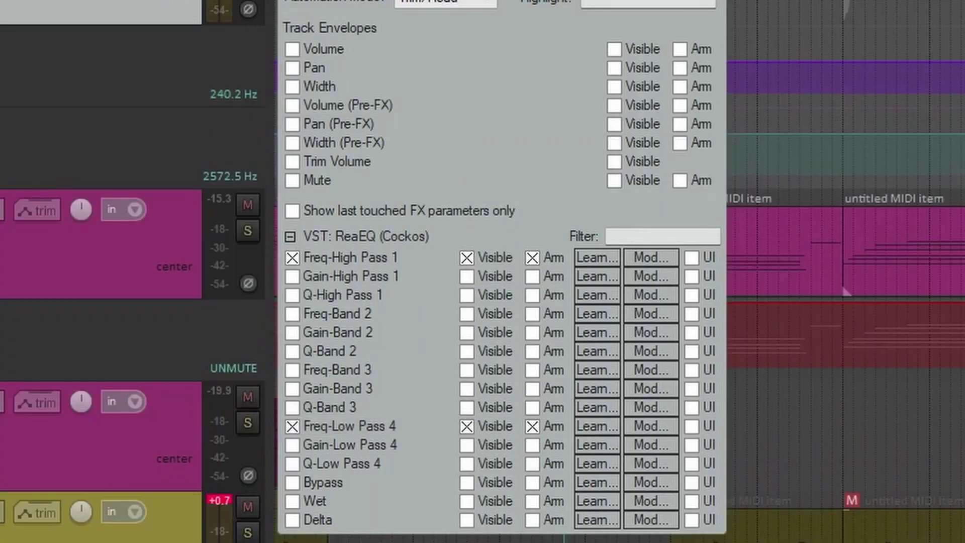